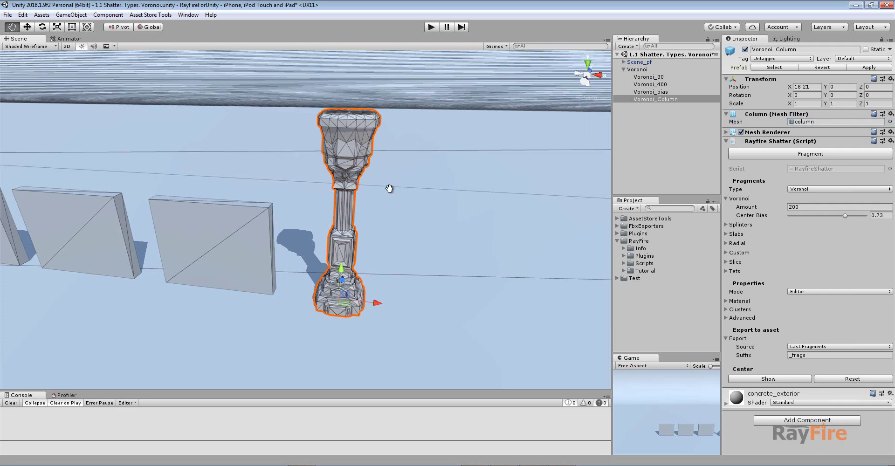
Fragment Voronoi_Column with the current Voronoi settings and move the generated Voronoi_Column_root to X 24.9.
click(787, 154)
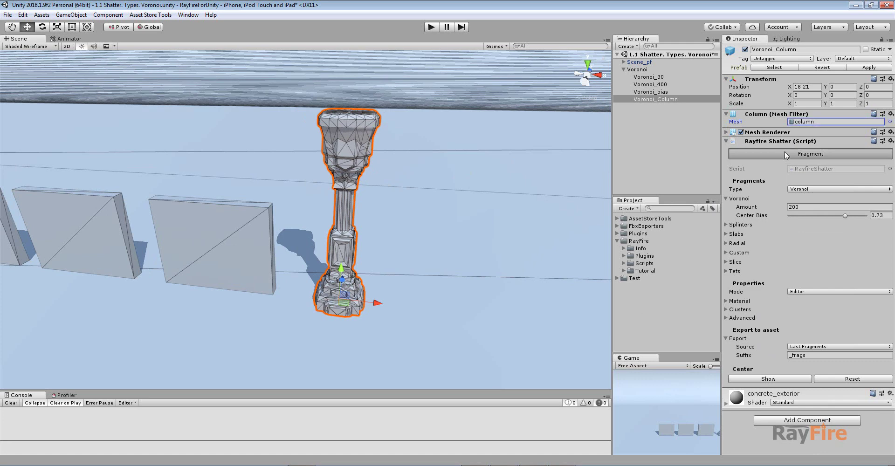
drag(377, 303, 476, 310)
click(667, 107)
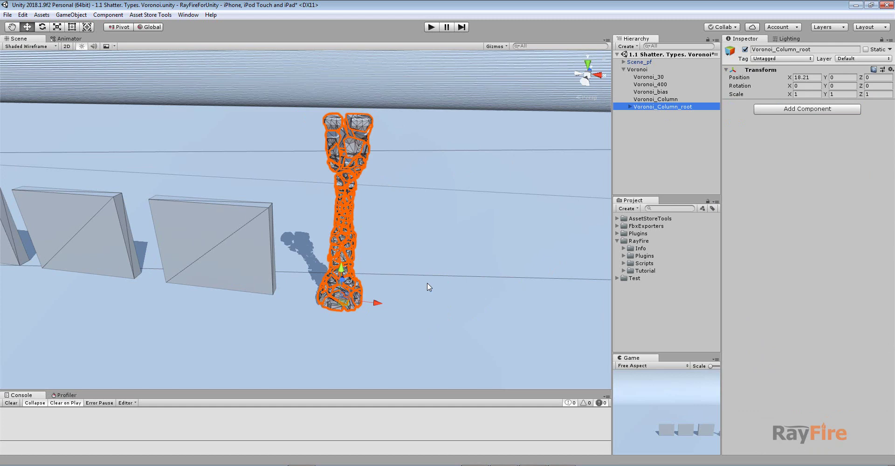
drag(378, 303, 546, 299)
click(630, 107)
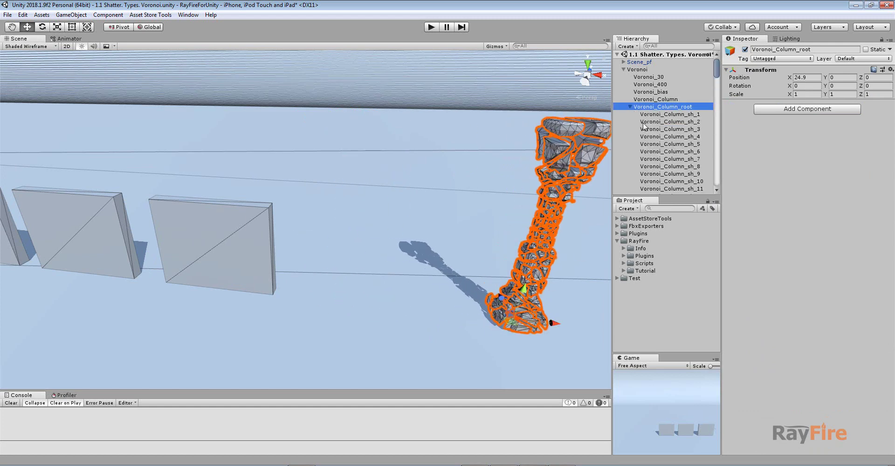
click(630, 107)
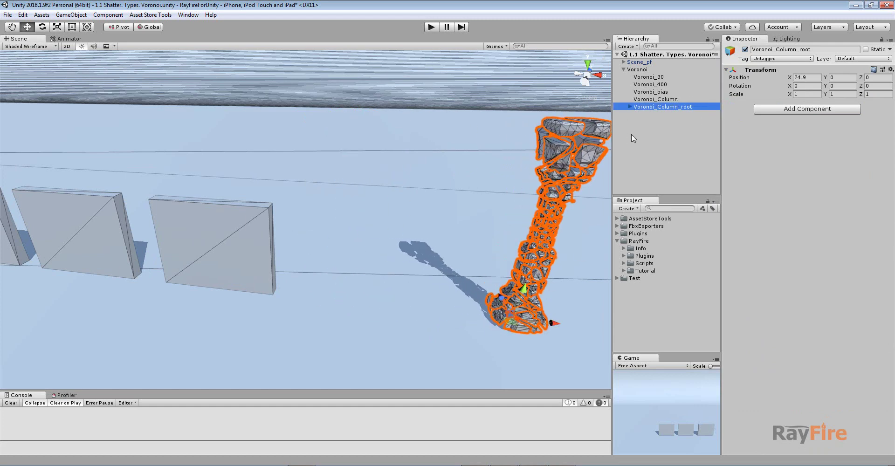
Create a prefab from Voronoi_Column_root in the project's assets and expand it to list its fragments.
key(f)
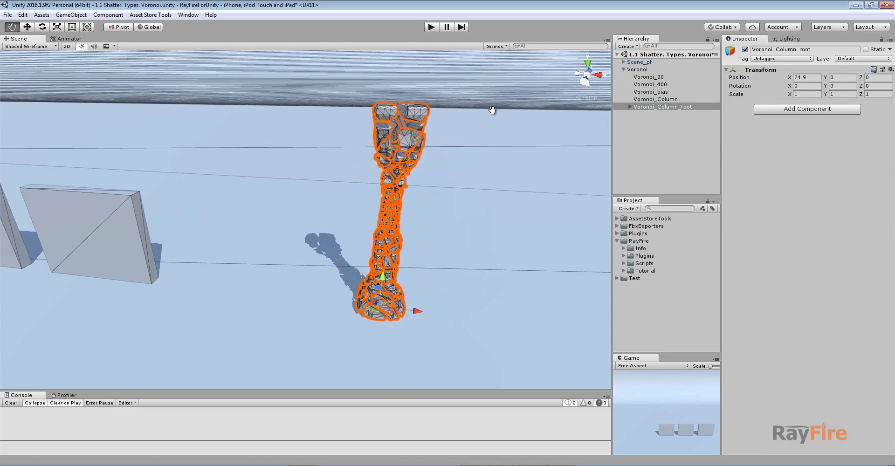
scroll(496, 120, up, 1)
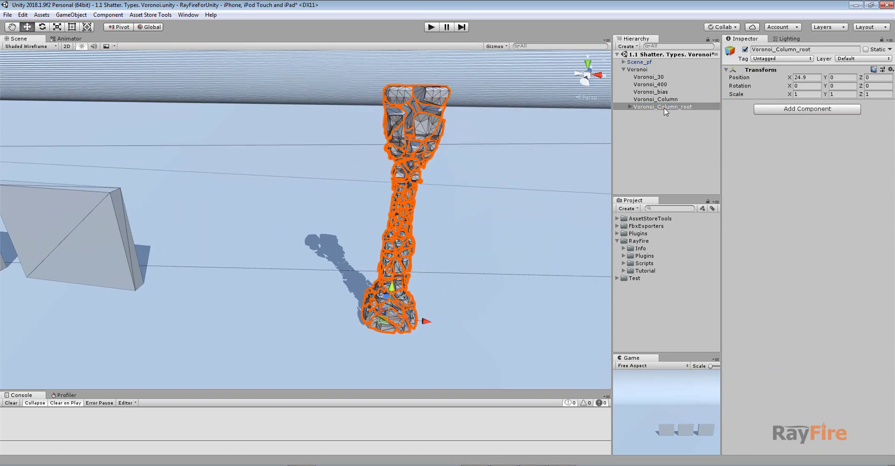
drag(665, 107, 651, 298)
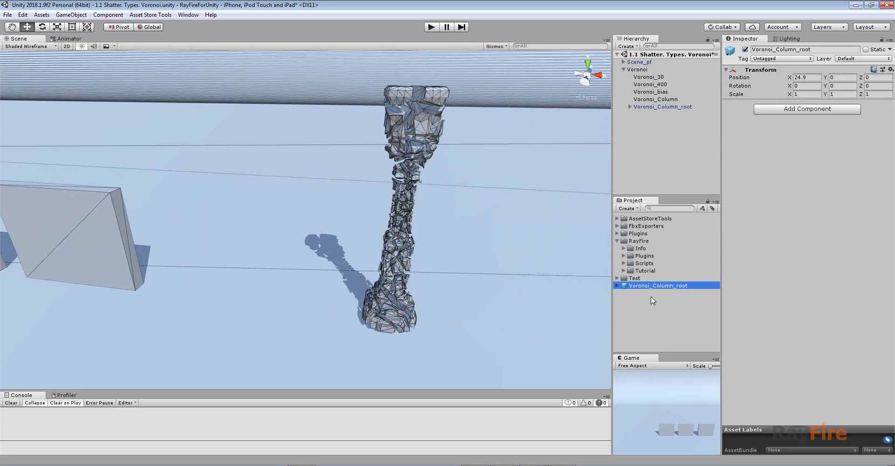
click(617, 286)
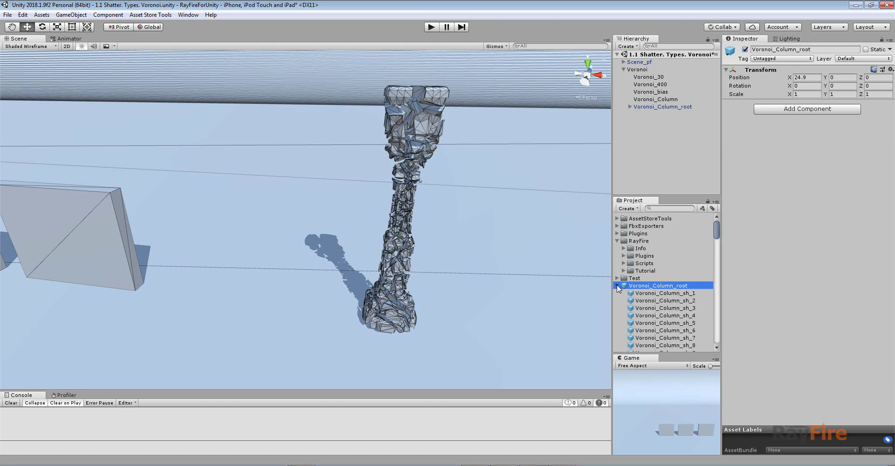
Place an instance of the Voronoi_Column_root prefab in the scene beside the fragmented column and check its fragments' Mesh references.
drag(654, 287, 526, 315)
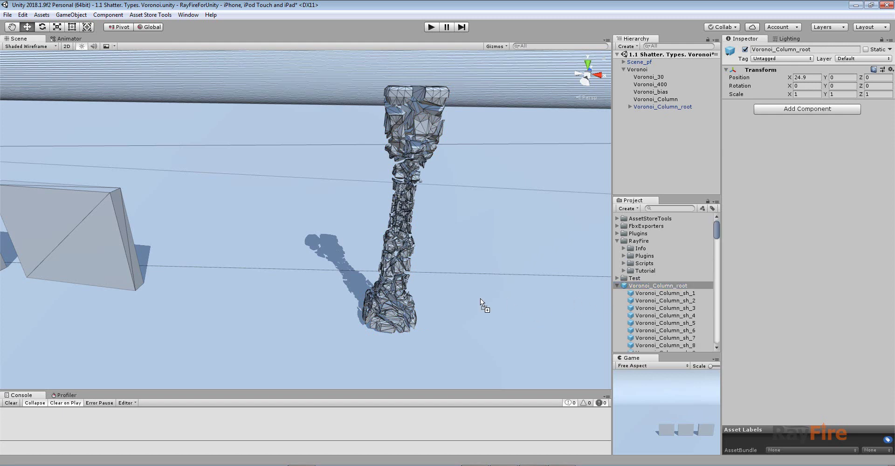
drag(480, 299, 499, 241)
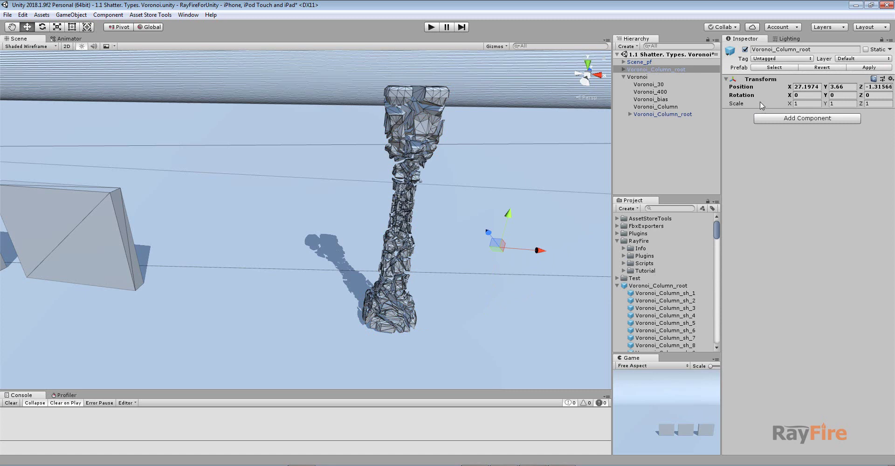
click(623, 69)
click(652, 77)
click(646, 86)
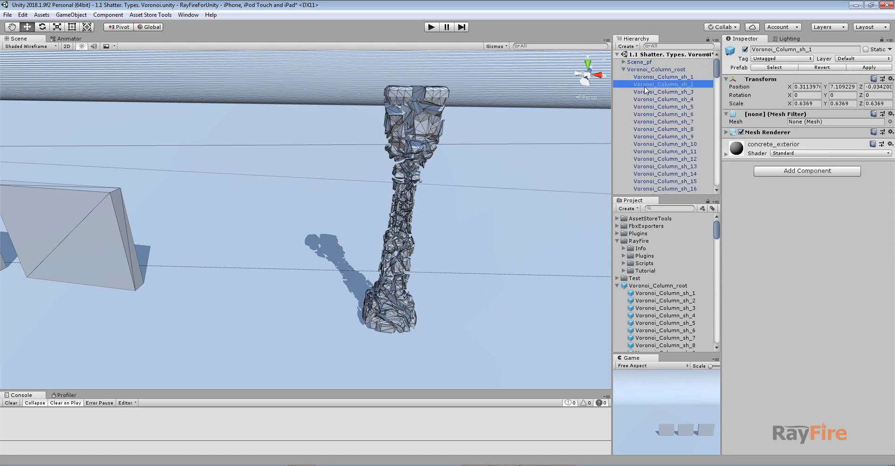
click(651, 107)
click(810, 122)
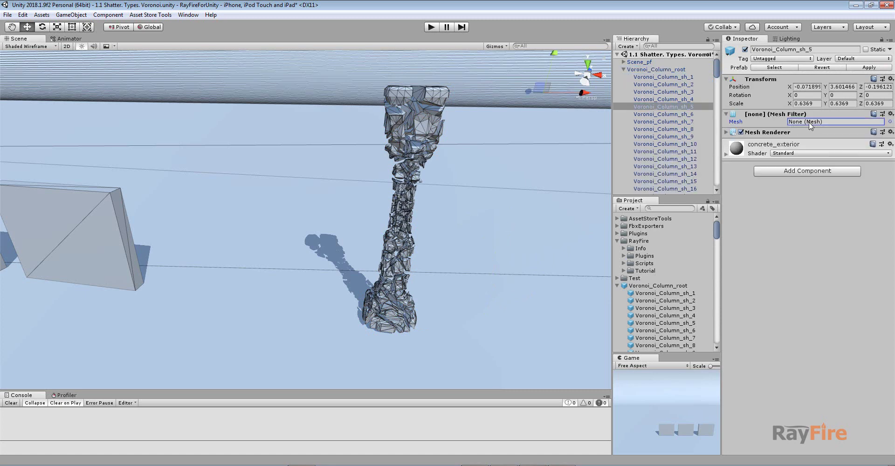
Compare the Mesh reference of prefab fragment Voronoi_Column_sh_1 with that of a fragment in the scene's shattered column.
click(644, 293)
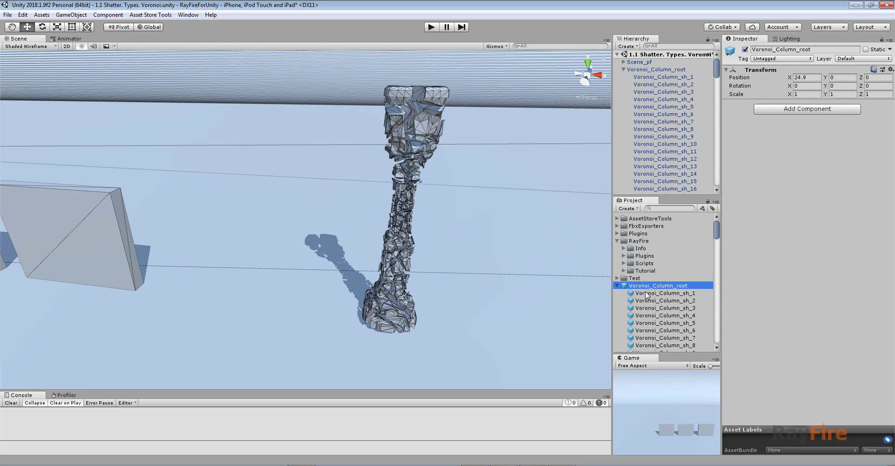
click(805, 114)
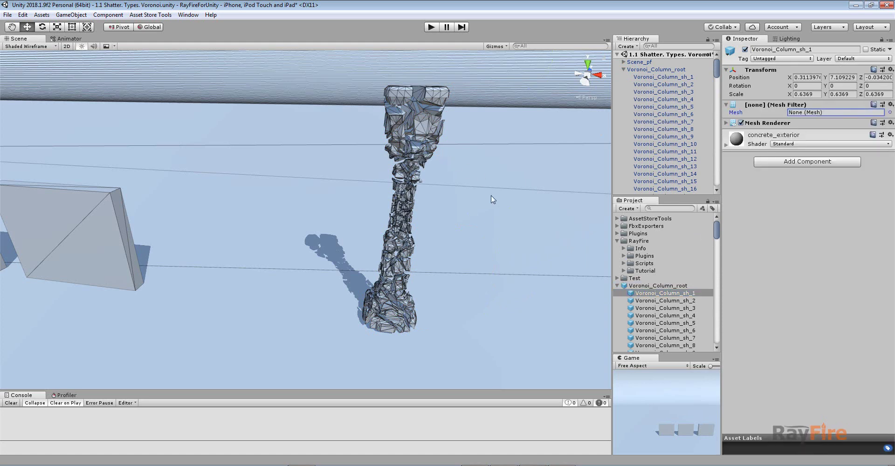
middle_drag(505, 219, 483, 219)
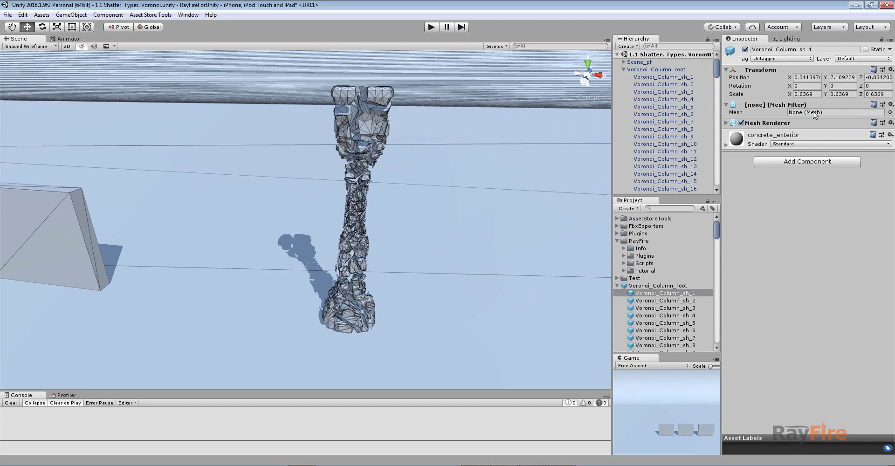
click(357, 121)
click(359, 123)
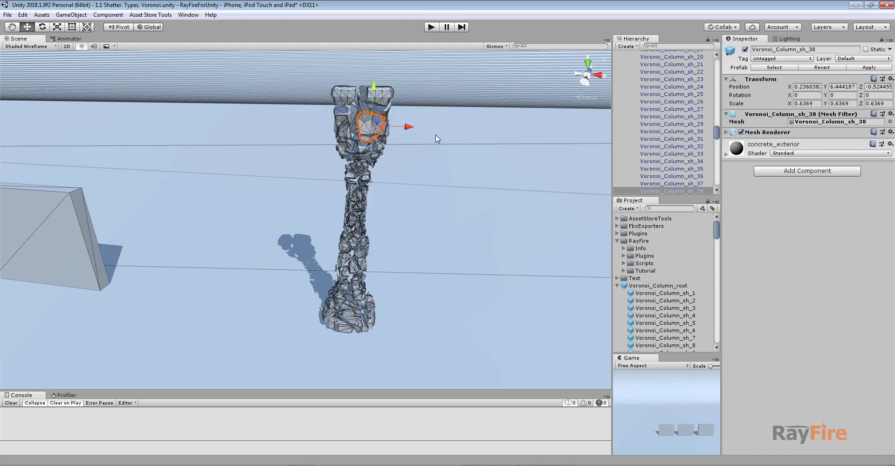
click(658, 286)
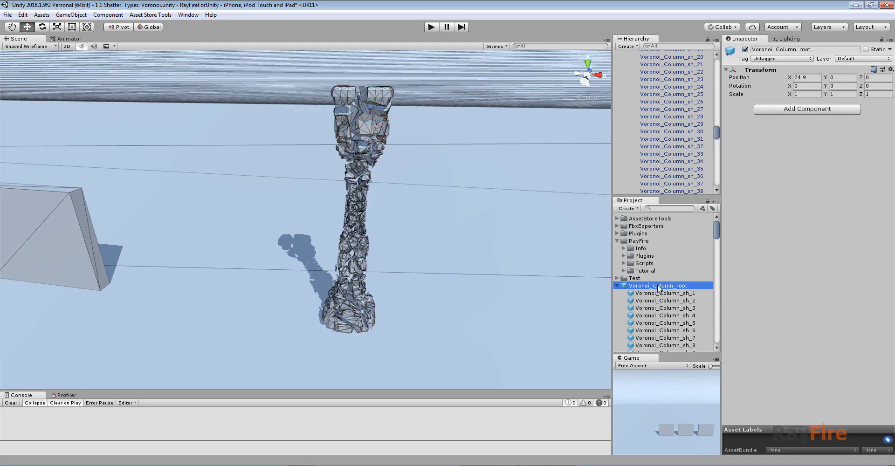
click(617, 286)
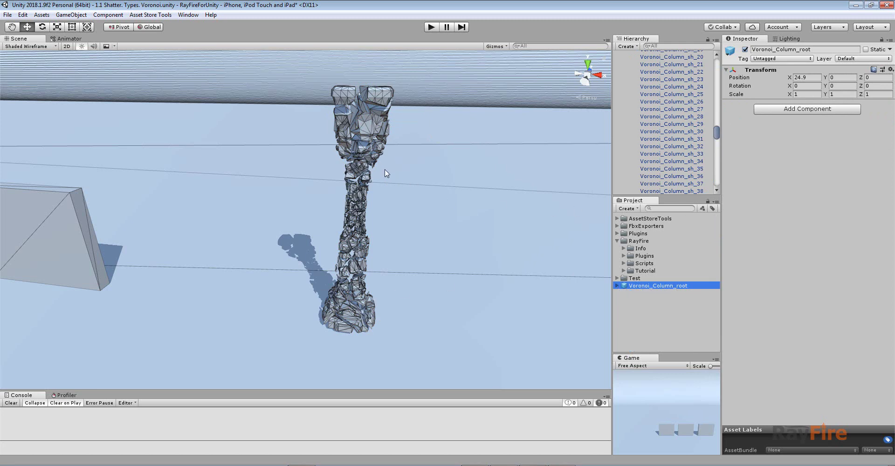
Check the Mesh references of scene fragment Voronoi_Column_sh_38 and prefab fragment Voronoi_Column_sh_2.
click(366, 123)
click(365, 124)
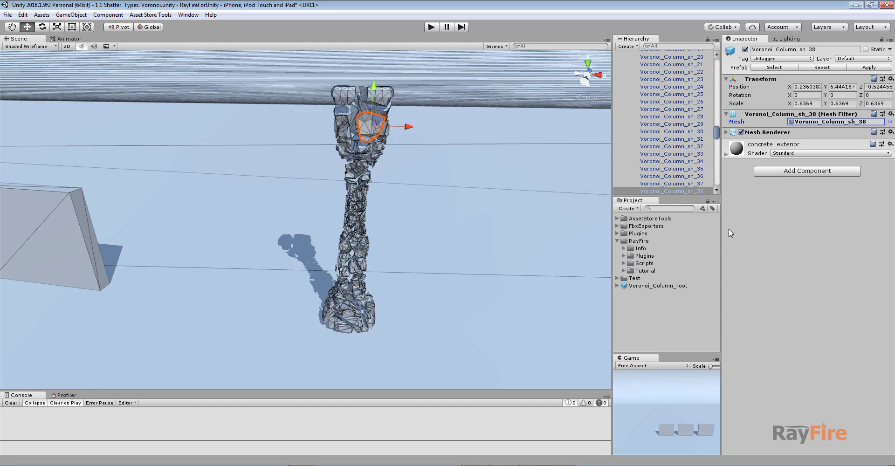
click(667, 286)
click(618, 285)
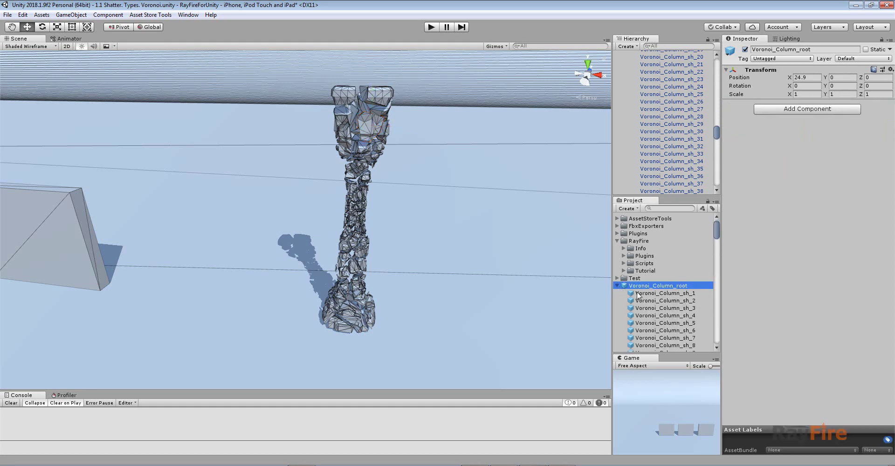
click(645, 301)
click(814, 113)
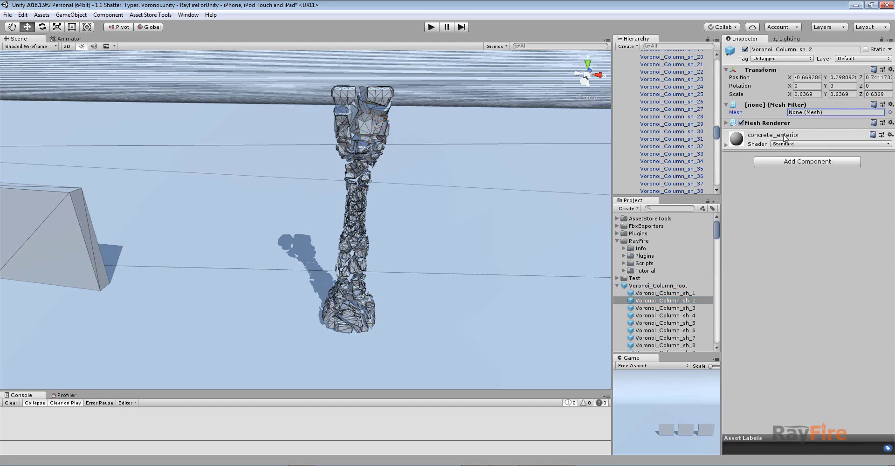
click(618, 285)
Delete the Voronoi_Column_root prefab instance at the scene's top level and select the original root under Voronoi.
drag(714, 145, 673, 74)
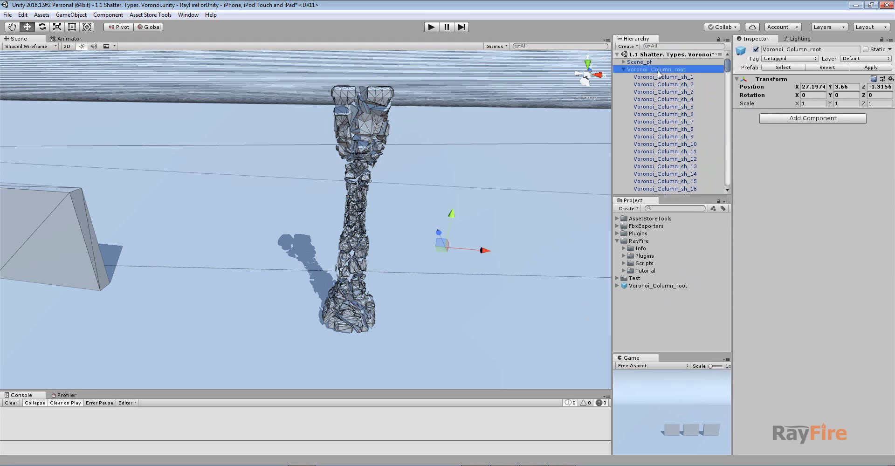
click(631, 107)
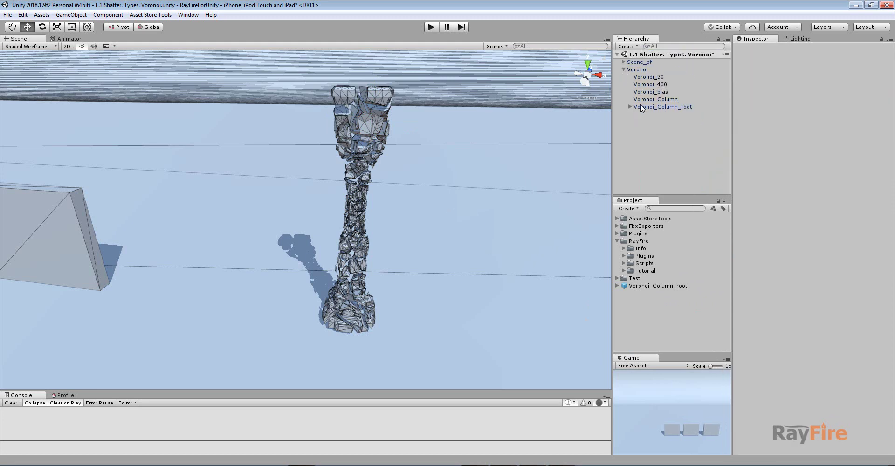
click(628, 108)
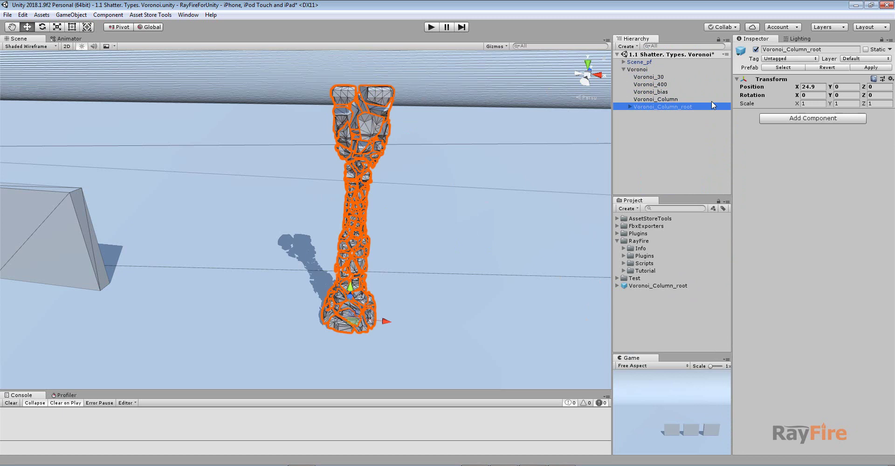
Delete the last fragments of Voronoi_Column and fragment the column again at X 22.79.
click(655, 93)
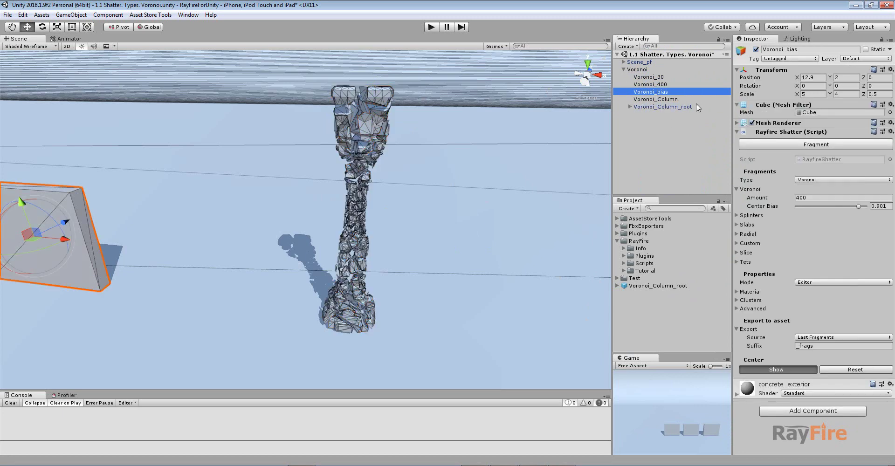
click(648, 100)
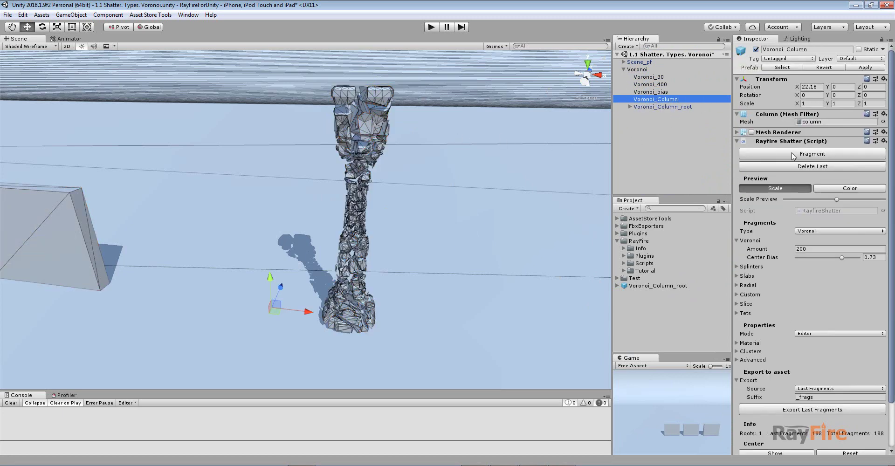
click(798, 166)
drag(310, 307, 329, 308)
click(797, 154)
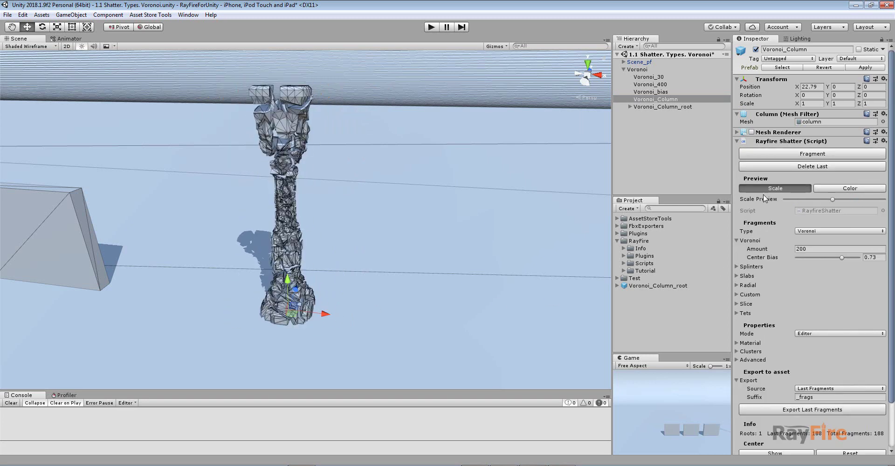
Reduce the Scale Preview to its minimum and move the original Voronoi_Column along X, well clear of its fragments.
drag(329, 314, 510, 303)
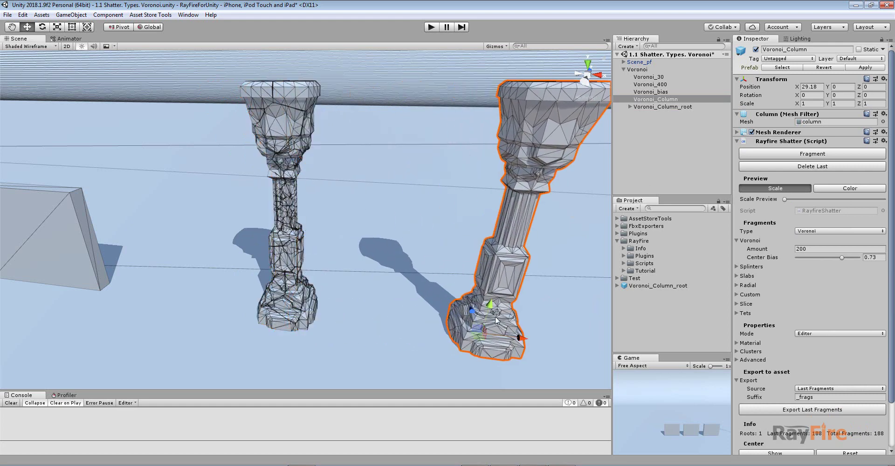
middle_drag(510, 303, 474, 285)
scroll(475, 285, down, 3)
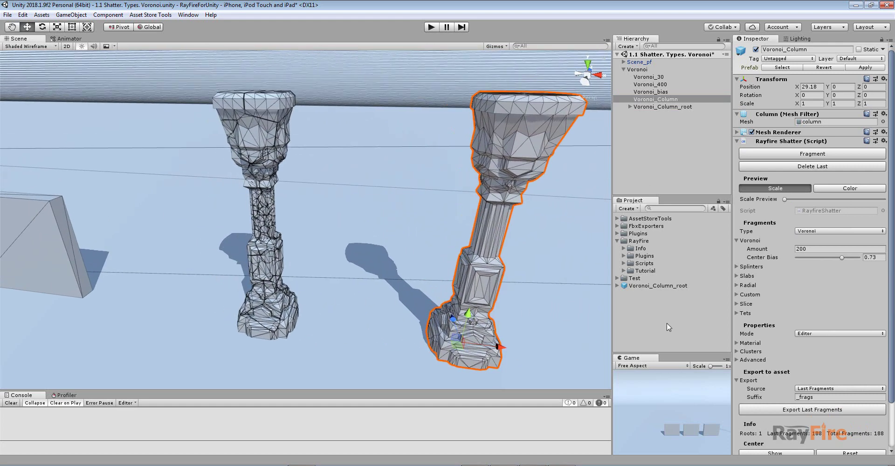
scroll(796, 352, down, 3)
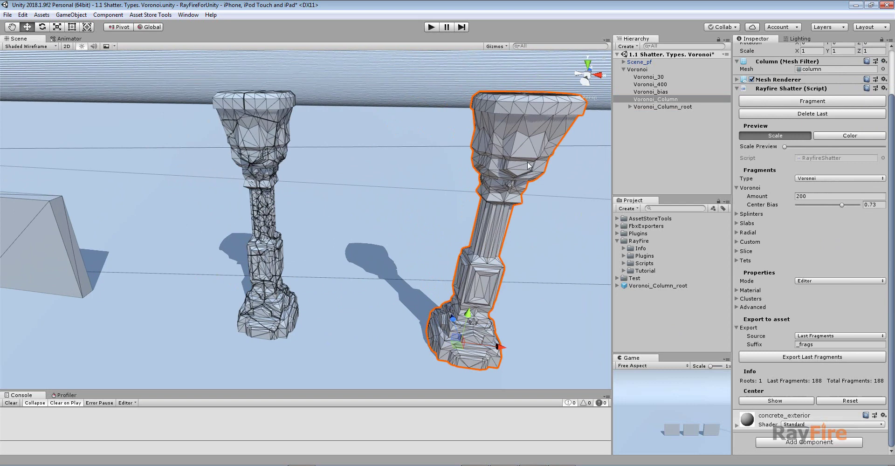
drag(478, 351, 513, 340)
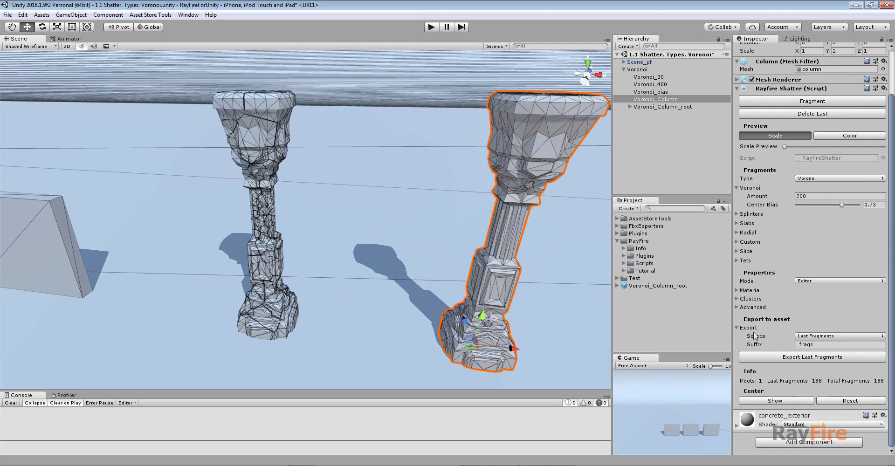
Choose Last Fragments as the export source for Voronoi_Column and start exporting its fragments to an asset.
click(810, 336)
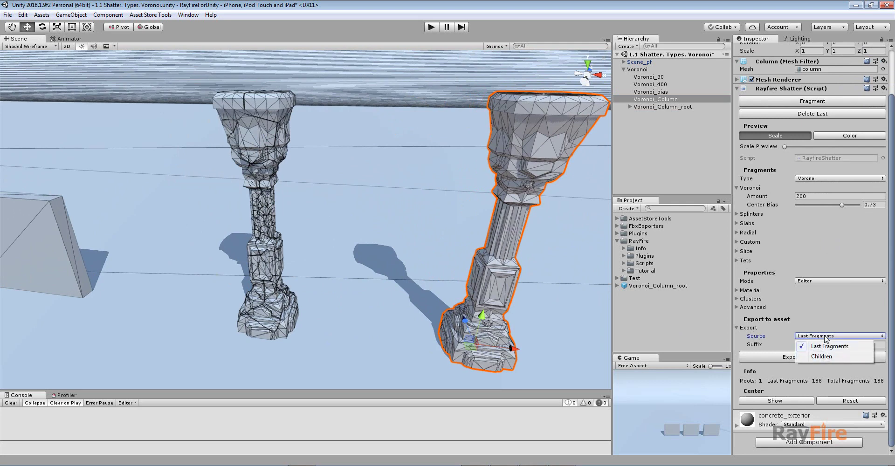
click(826, 348)
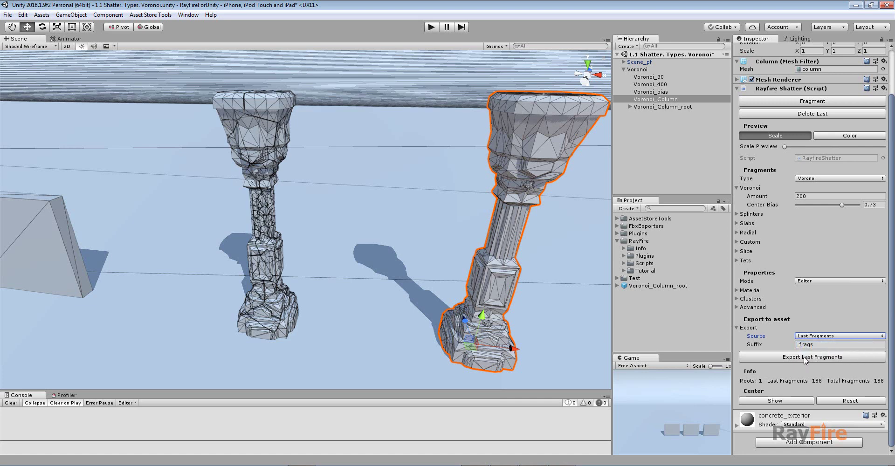
click(805, 357)
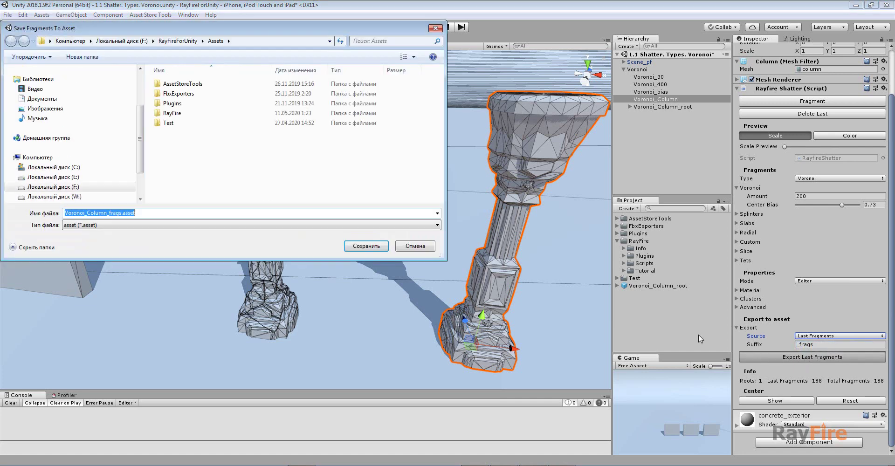
Create a new folder named RFFragments inside the project's Assets folder.
right_click(185, 178)
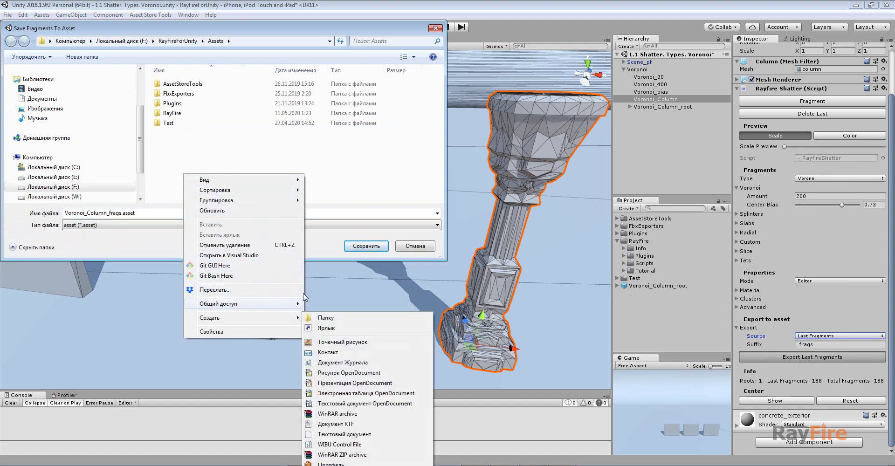
click(321, 317)
text(RFF)
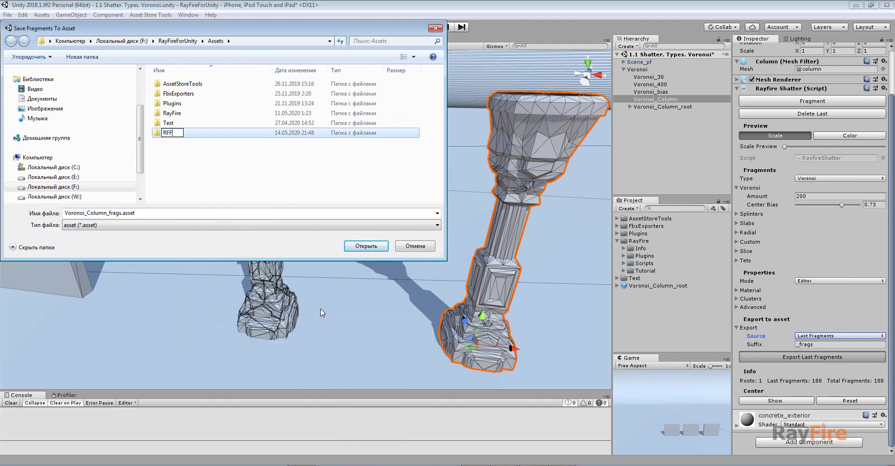
text(ragmetns)
key(Return)
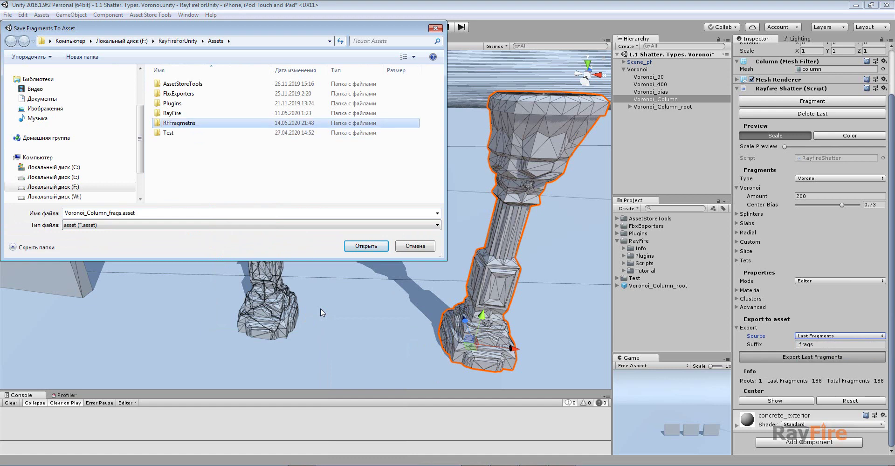
click(193, 123)
key(BackSpace)
key(BackSpace)
key(BackSpace)
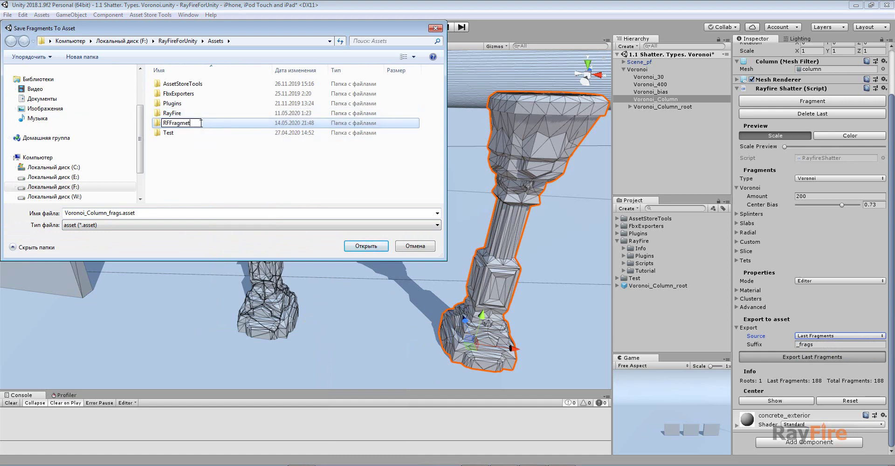
text(nts)
key(Return)
Save the fragment meshes as Voronoi_Column_frags.asset in the RFFragments folder.
key(Return)
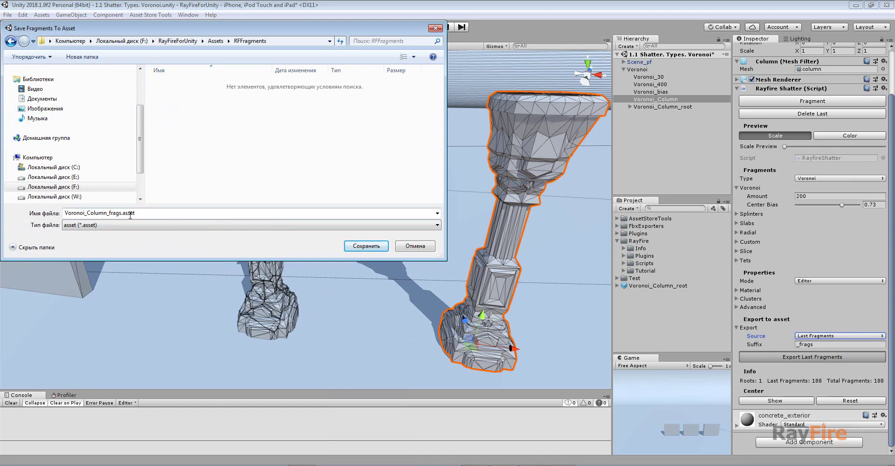
click(210, 213)
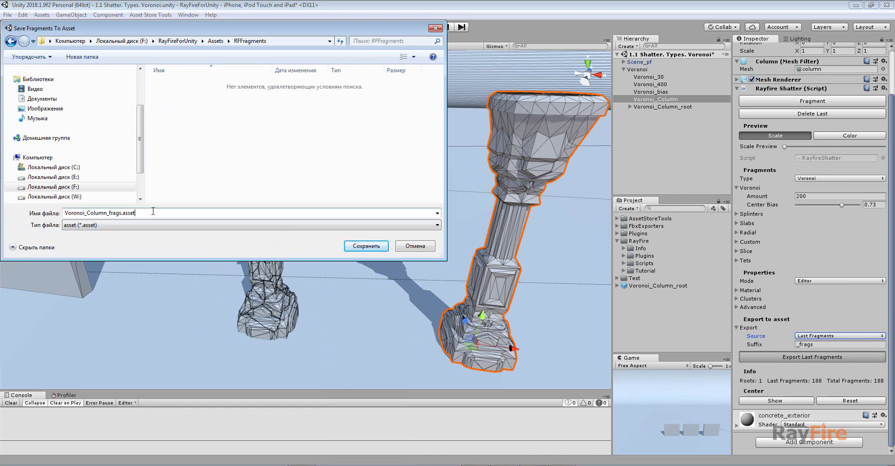
click(369, 248)
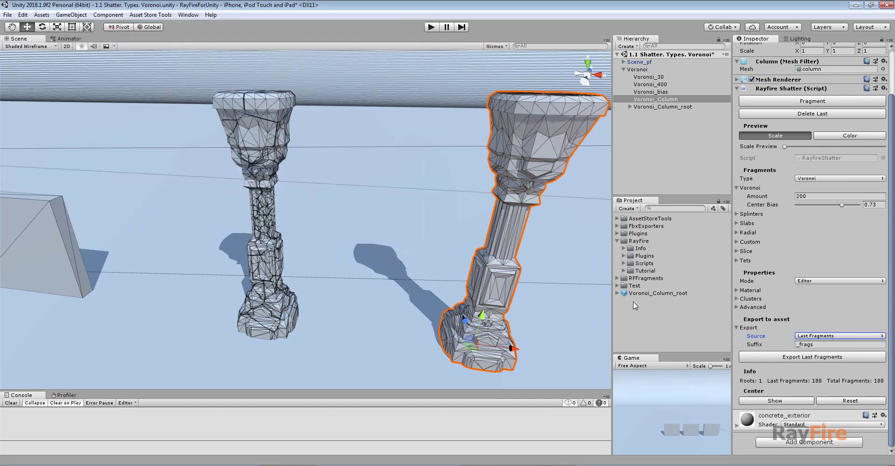
Examine the first few fragment meshes, Voronoi_Column_sh_1 to Voronoi_Column_sh_6, stored inside the Voronoi_Column_frags asset.
click(617, 279)
click(646, 286)
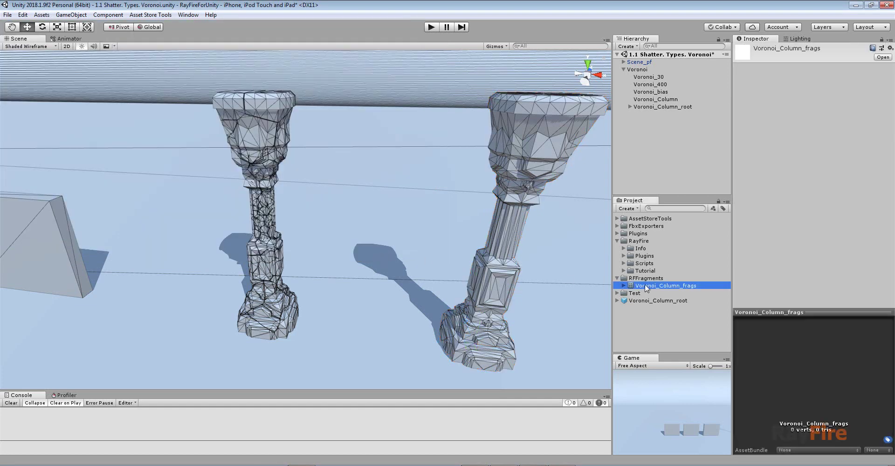
click(624, 286)
click(655, 293)
click(654, 301)
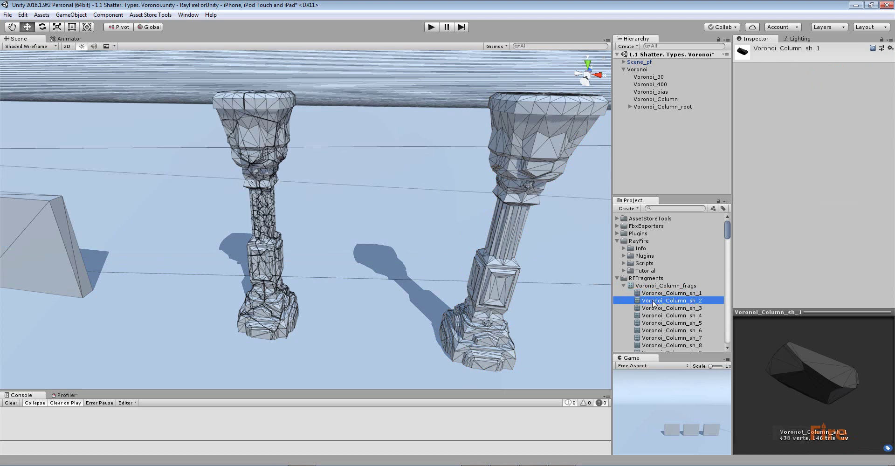
click(654, 308)
click(654, 316)
click(654, 323)
click(653, 331)
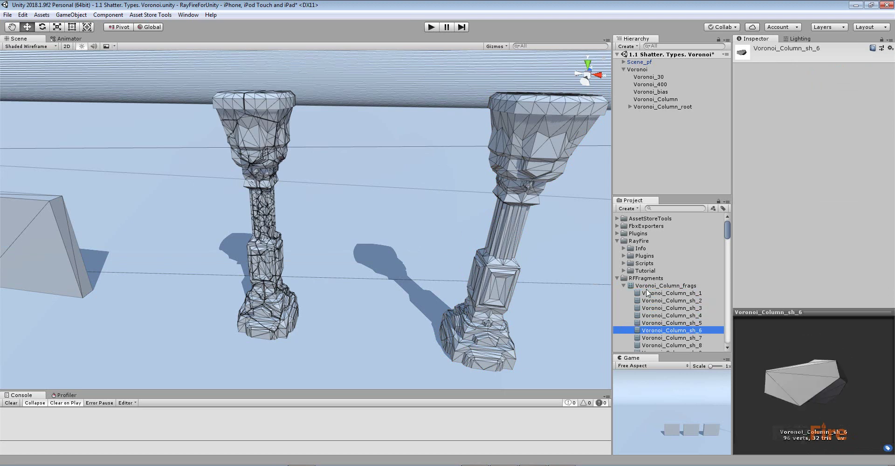
click(648, 286)
click(625, 286)
Select scene fragment Voronoi_Column_sh_1 at the top of the shattered column and locate its referenced mesh among the project assets.
click(278, 117)
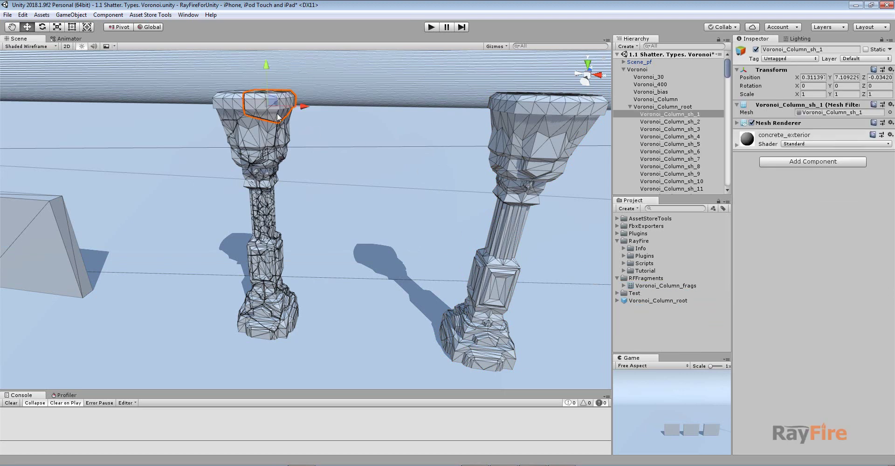
key(f)
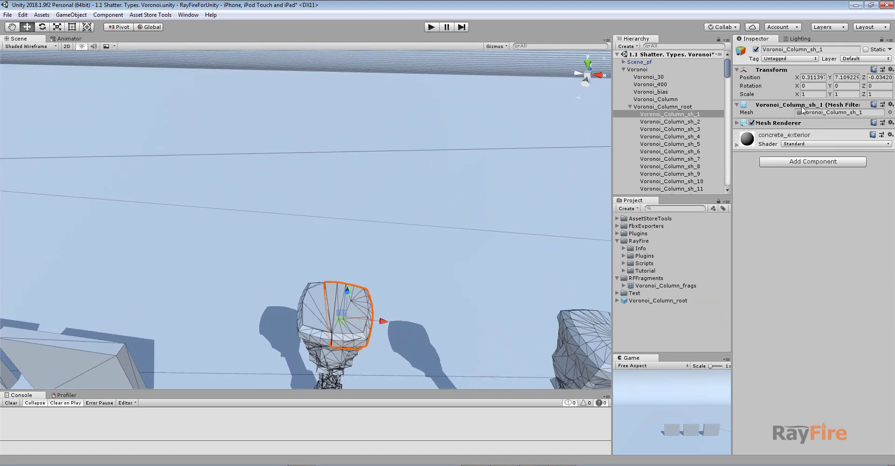
click(816, 113)
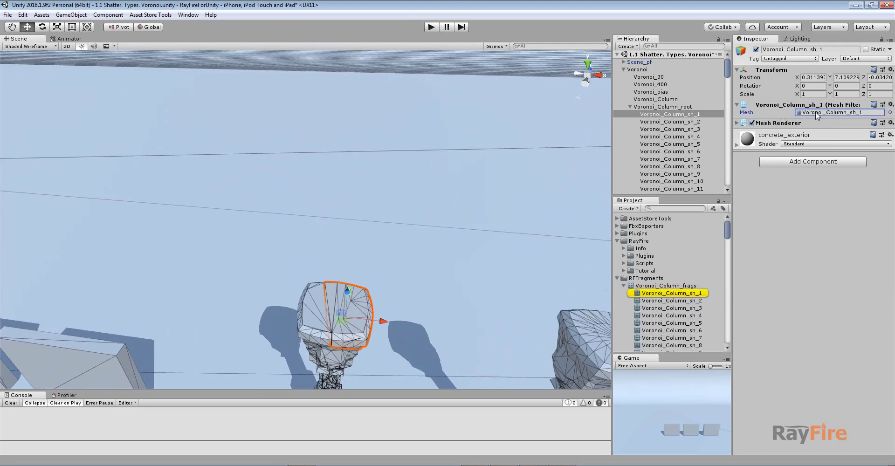
click(677, 295)
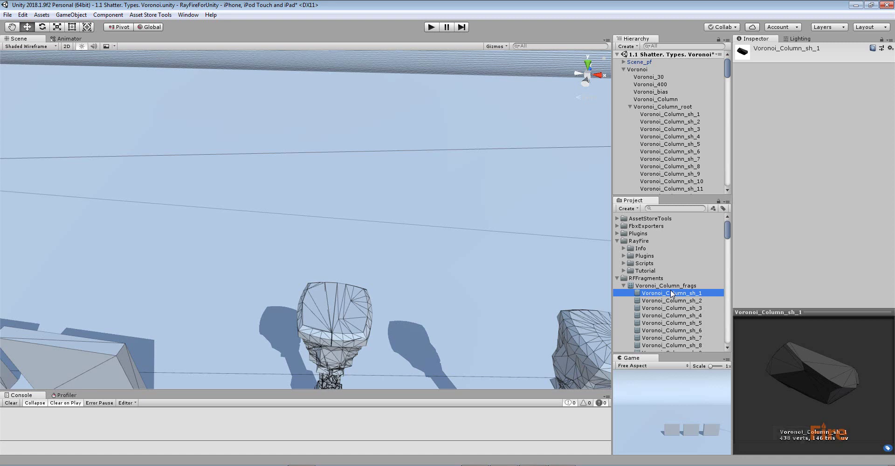
Locate the mesh referenced by scene fragment Voronoi_Column_sh_3 in the project and preview it.
click(303, 313)
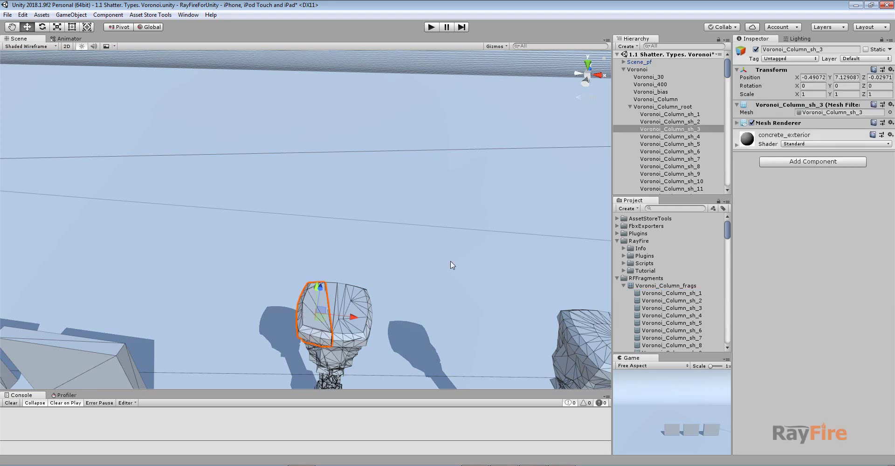
click(826, 113)
click(663, 309)
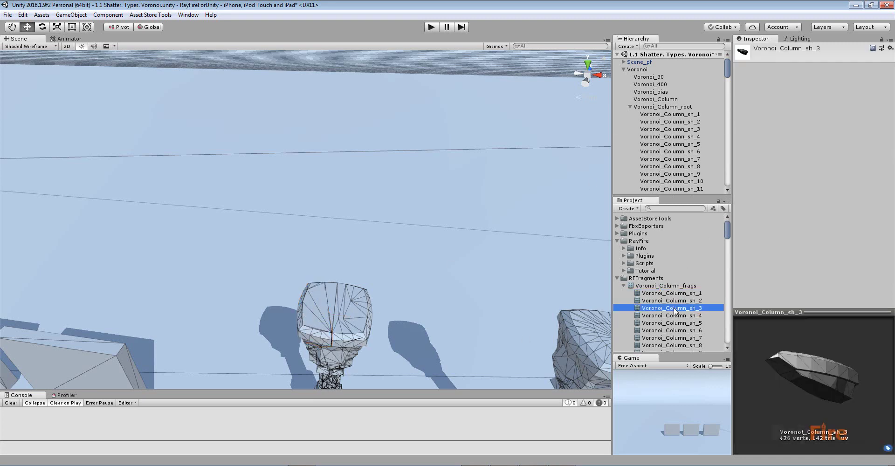
scroll(674, 308, down, 4)
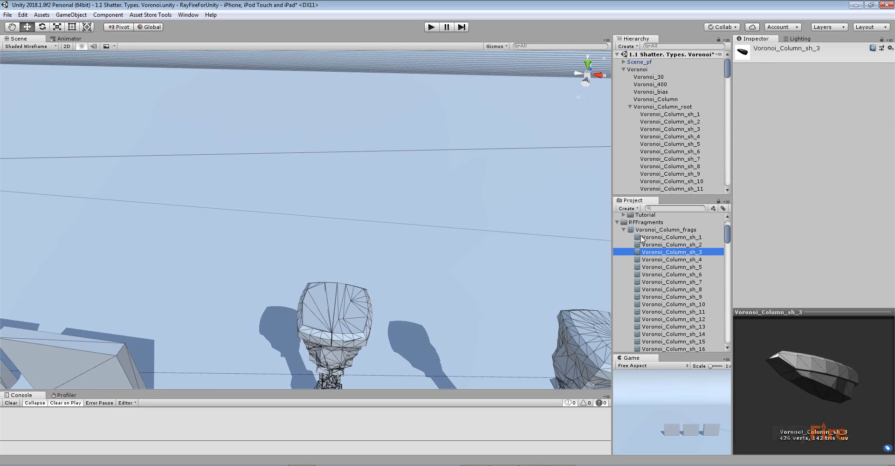
middle_drag(491, 300, 391, 260)
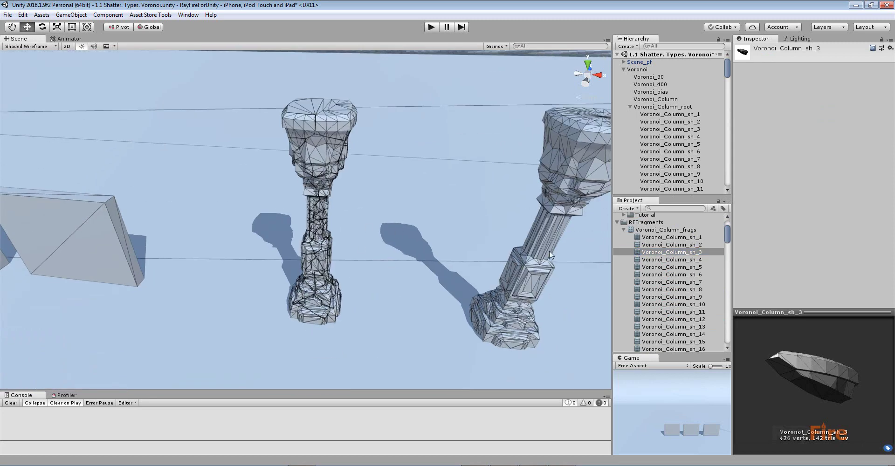
click(625, 230)
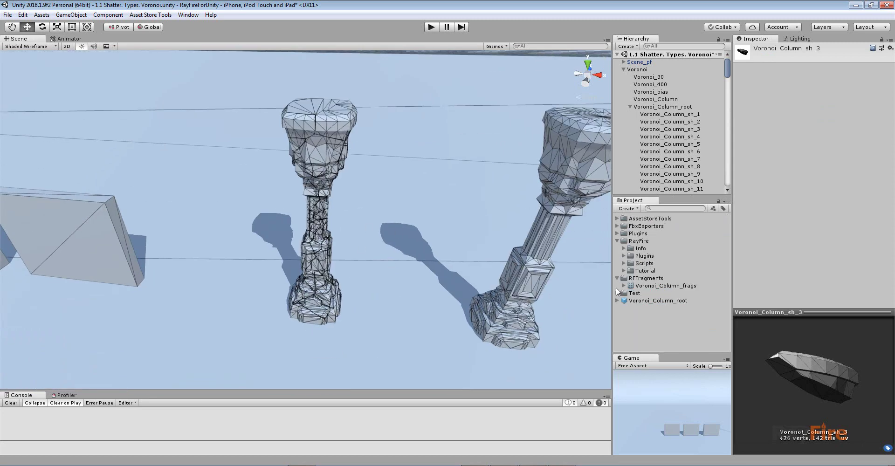
Delete the old Voronoi_Column_root prefab from the project assets and collapse the RFFragments folder.
click(650, 301)
key(Delete)
key(Return)
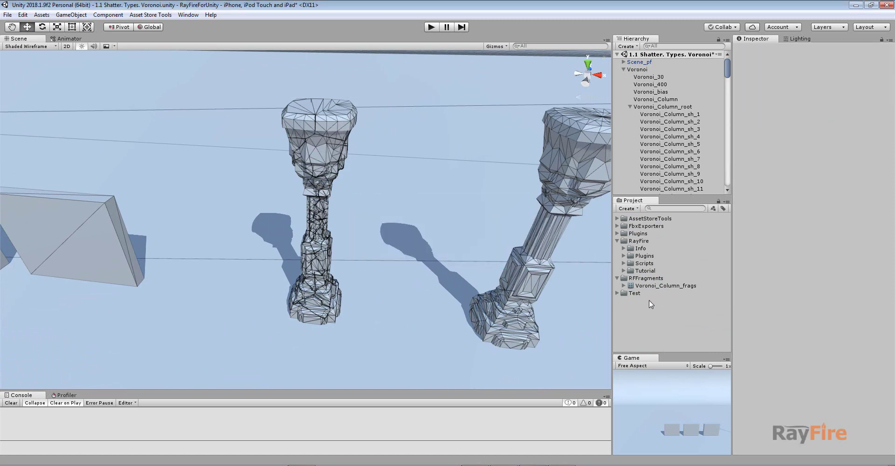
click(617, 278)
Create a new prefab in the project from the Voronoi_Column_root object under Voronoi.
click(309, 121)
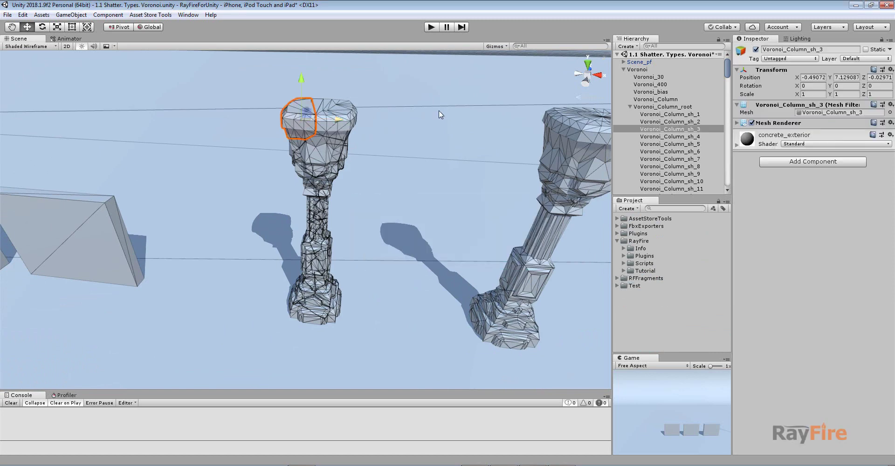
click(634, 106)
click(631, 107)
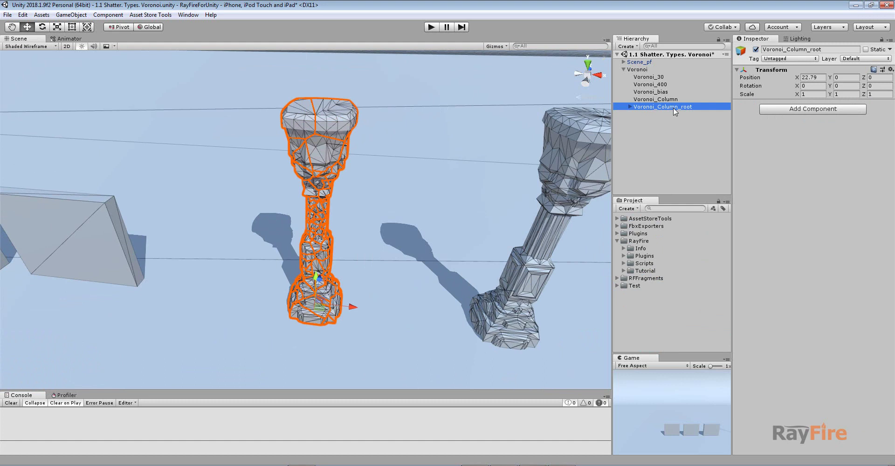
drag(674, 108, 651, 326)
Examine the first fragments of the new Voronoi_Column_root prefab, Voronoi_Column_sh_1 to Voronoi_Column_sh_5, and their meshes.
click(617, 293)
click(653, 302)
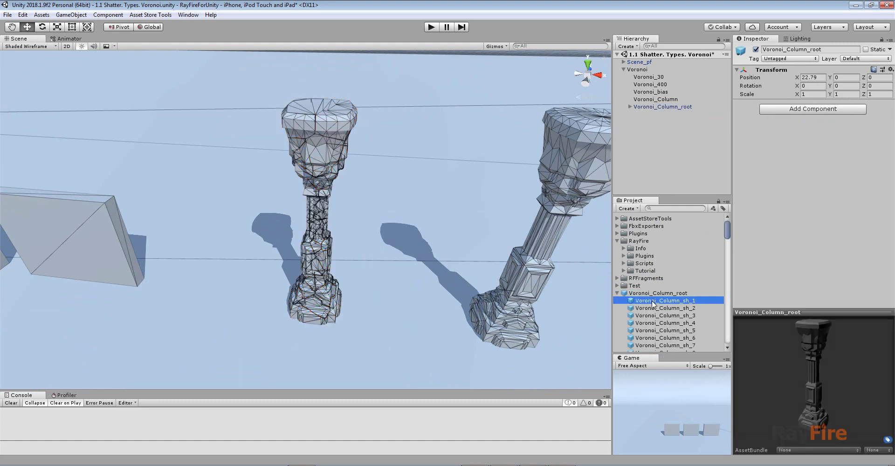
key(Down)
key(Down)
key(Down)
key(Down)
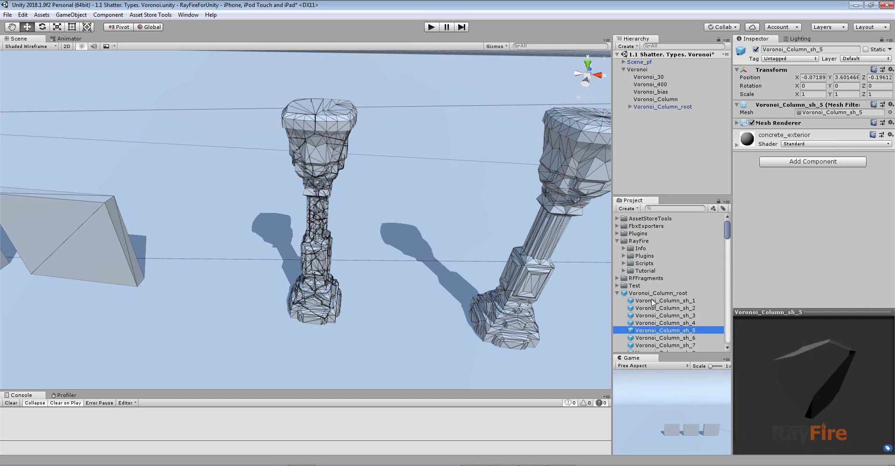
key(Up)
key(Up)
key(Up)
key(Up)
Locate the mesh referenced by prefab fragment Voronoi_Column_sh_4 in the project, and collapse the asset and prefab contents.
key(Down)
key(Down)
key(Down)
click(819, 113)
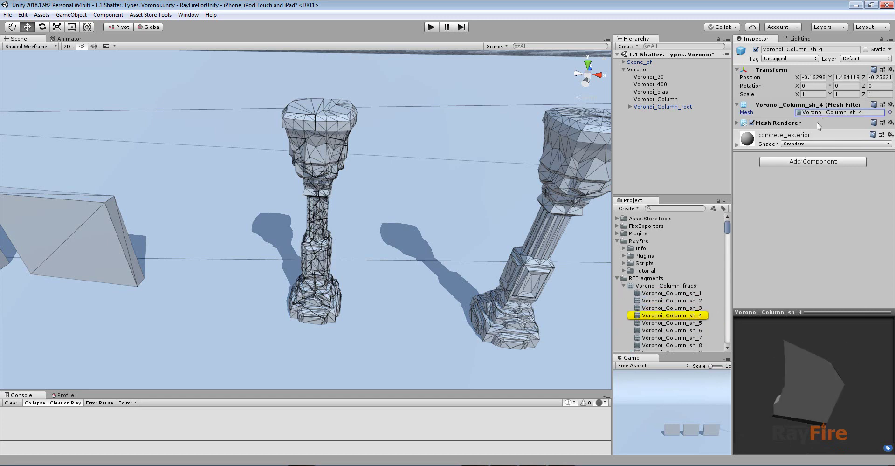
click(625, 285)
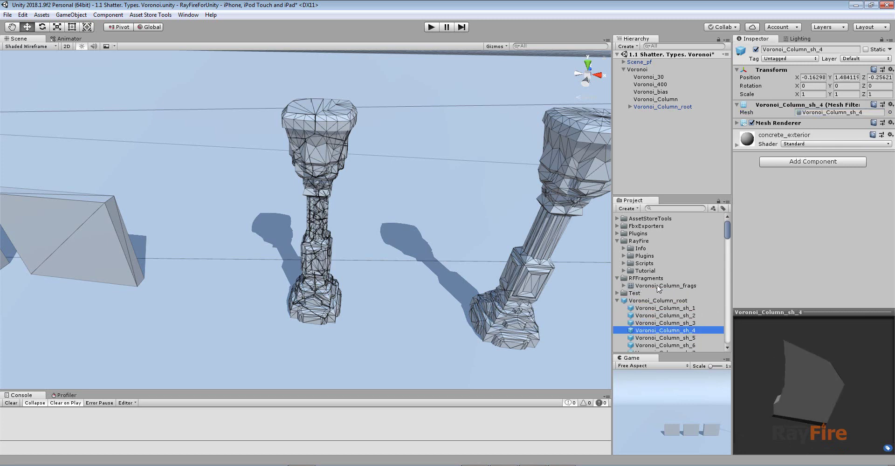
click(617, 301)
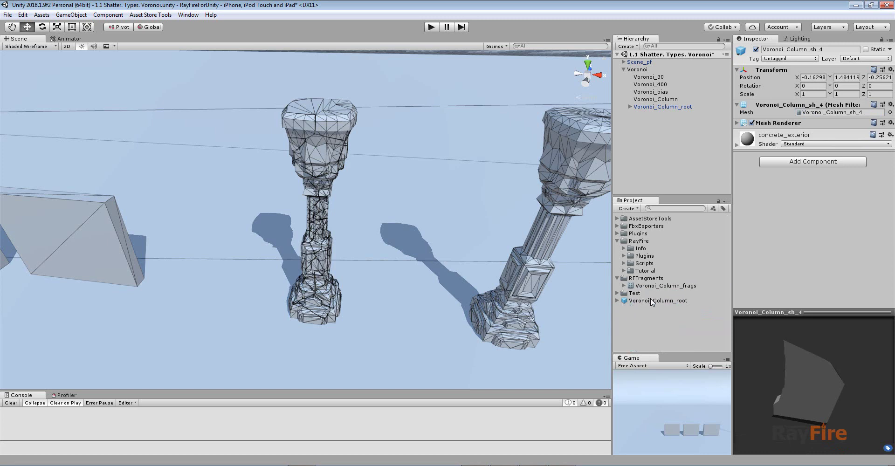
Place an instance of the Voronoi_Column_root prefab between the two columns and look up the mesh used by its fragment Voronoi_Column_sh_1.
drag(644, 301, 410, 275)
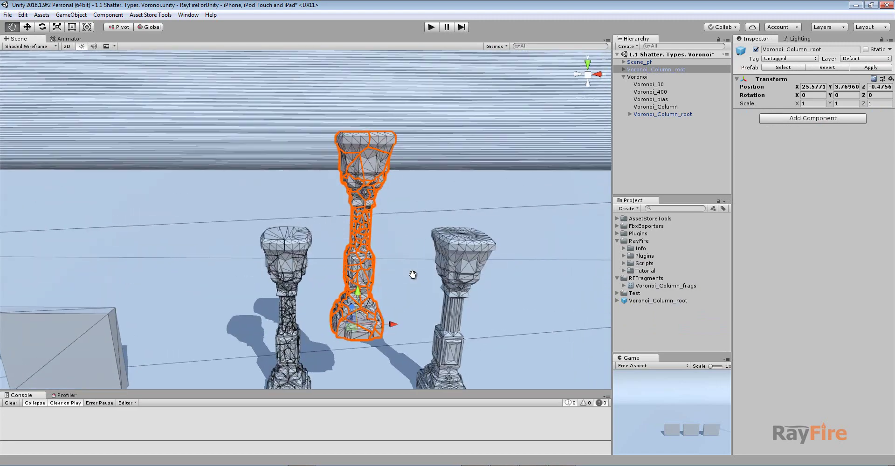
click(624, 69)
click(663, 77)
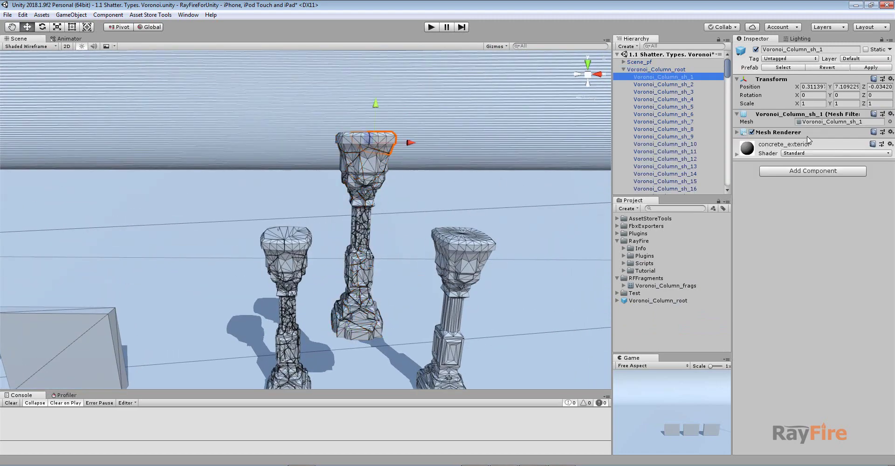
click(813, 123)
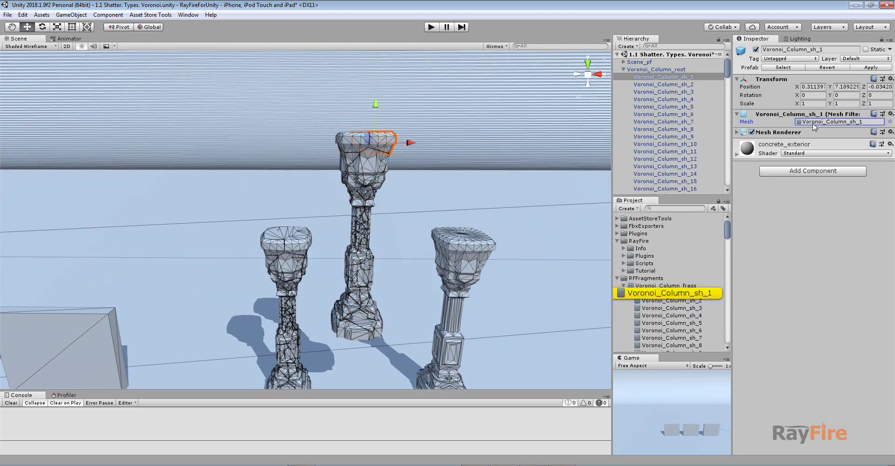
click(673, 294)
click(622, 69)
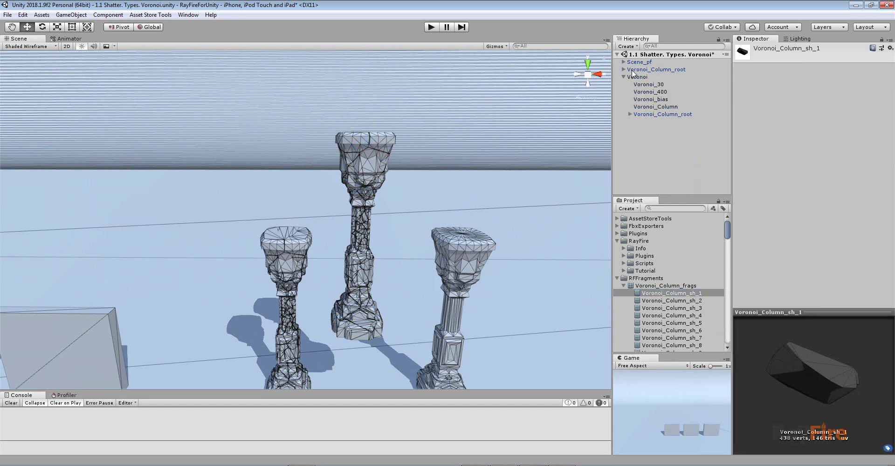
click(643, 69)
scroll(350, 296, down, 4)
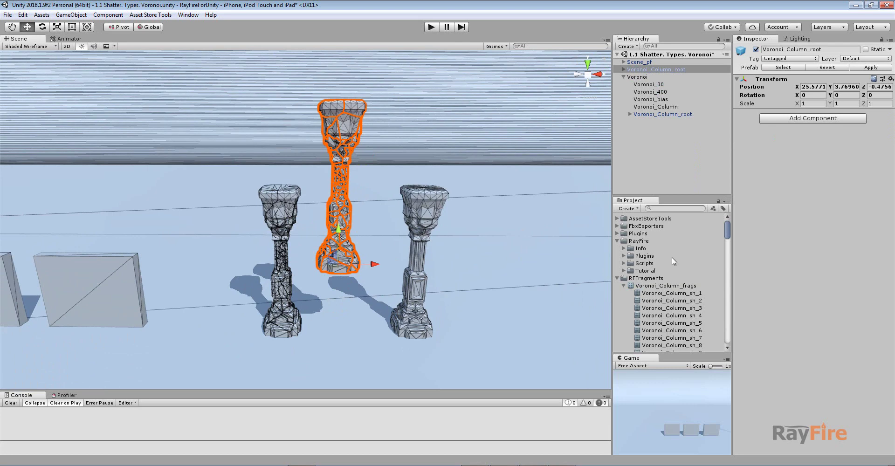
Collapse the Voronoi_Column_frags asset contents and move the original Voronoi_Column along X to 30.74.
click(623, 285)
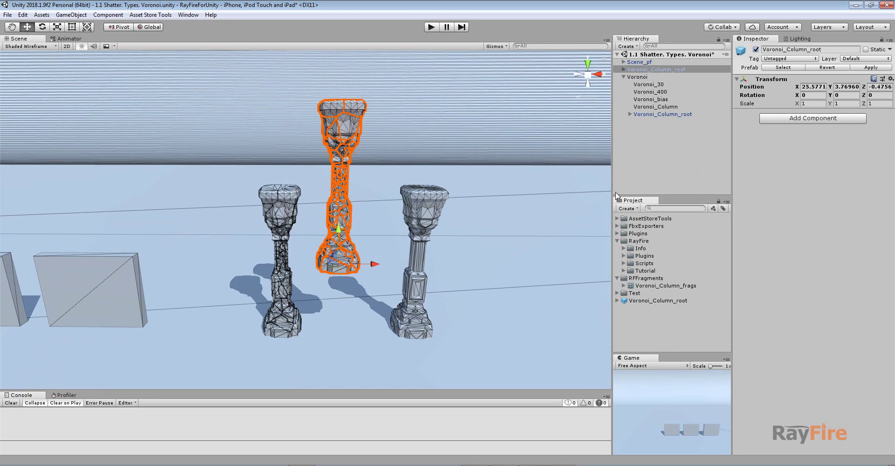
click(380, 266)
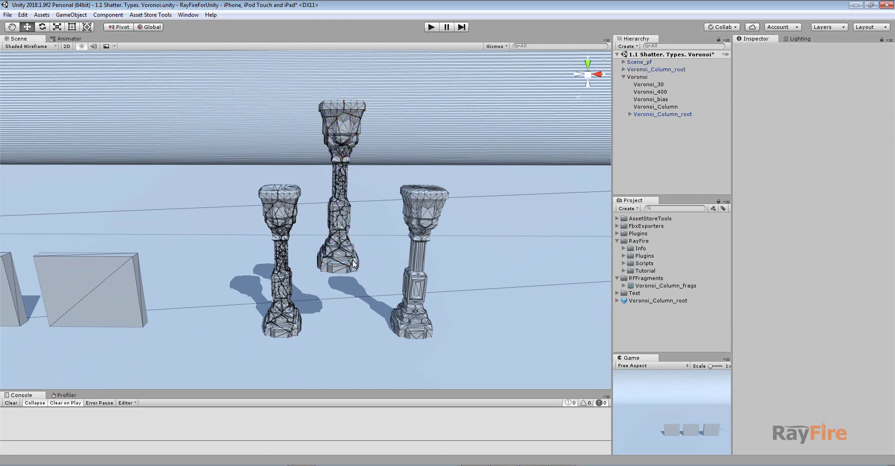
click(432, 205)
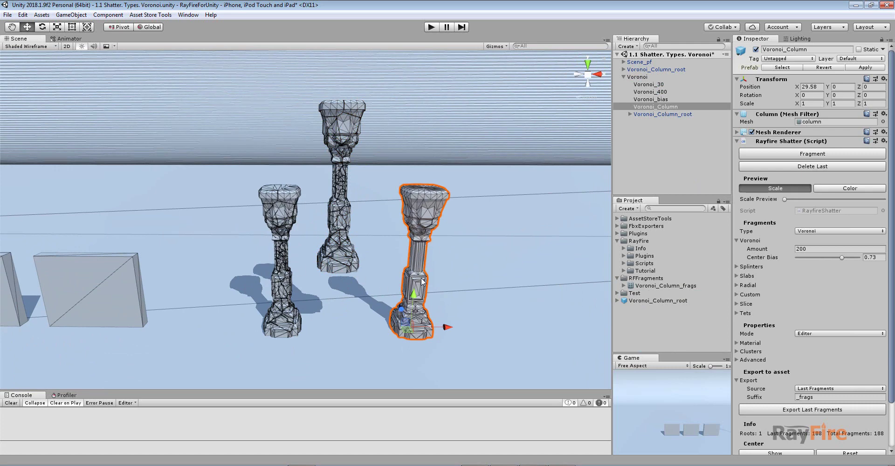
drag(449, 327, 469, 329)
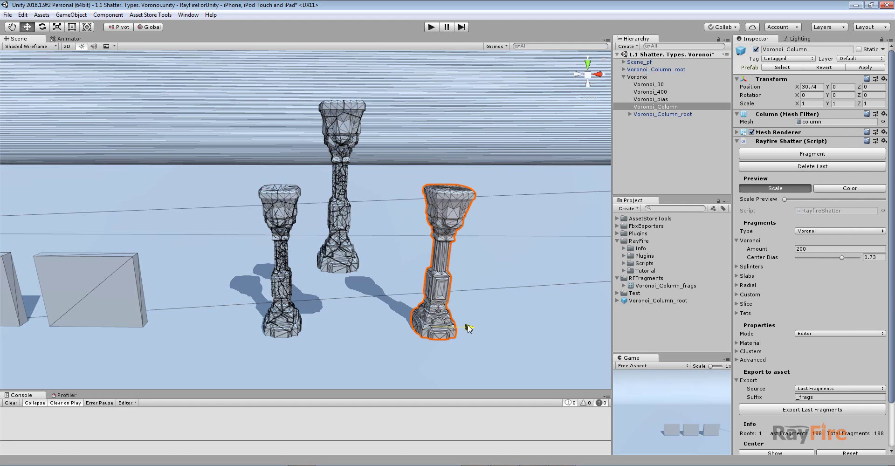
middle_drag(469, 329, 446, 231)
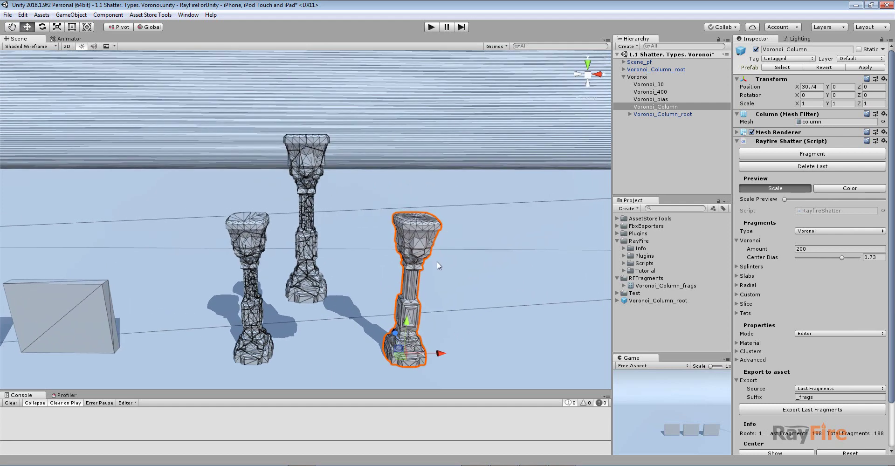
middle_drag(437, 263, 424, 227)
Try deleting the original Voronoi_Column and moving the Voronoi_Column_root prefab instance along X to 32.03.
key(Delete)
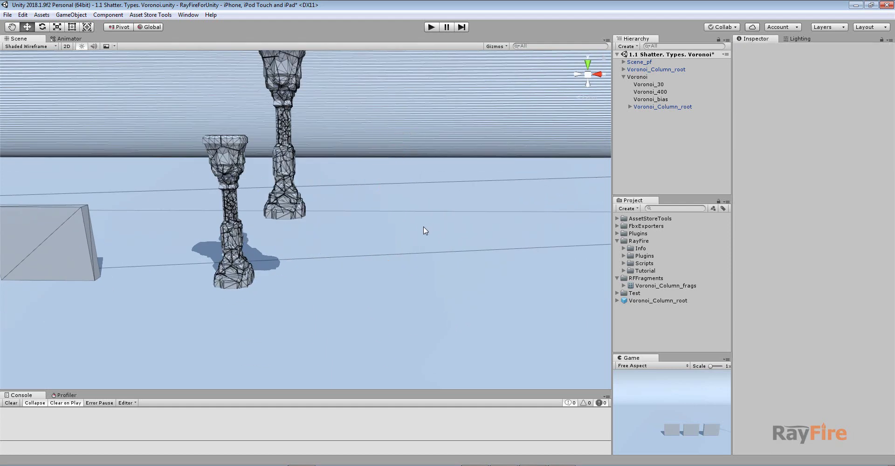
click(294, 200)
click(624, 77)
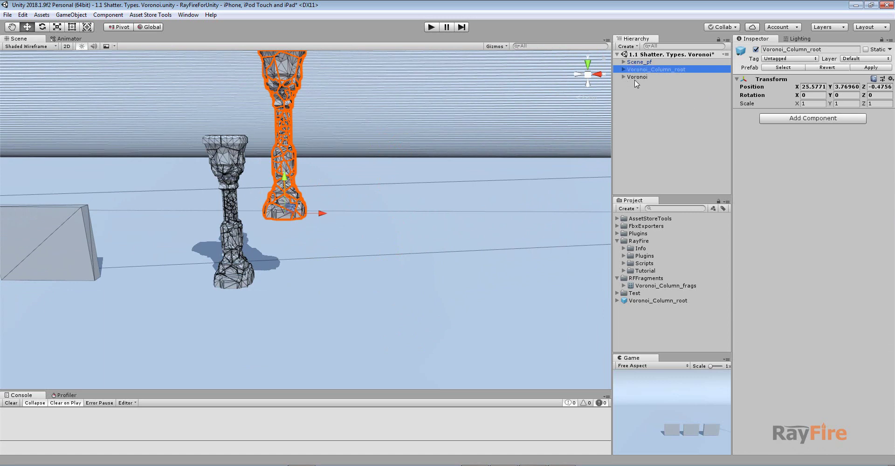
drag(322, 213, 455, 213)
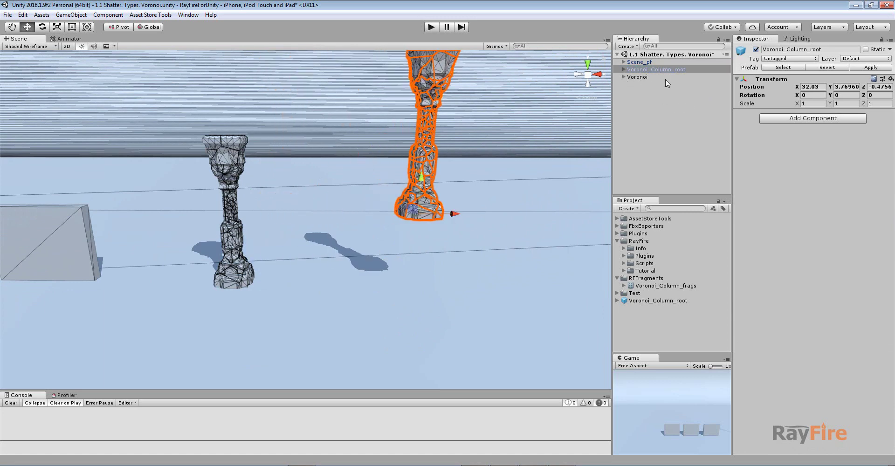
click(624, 69)
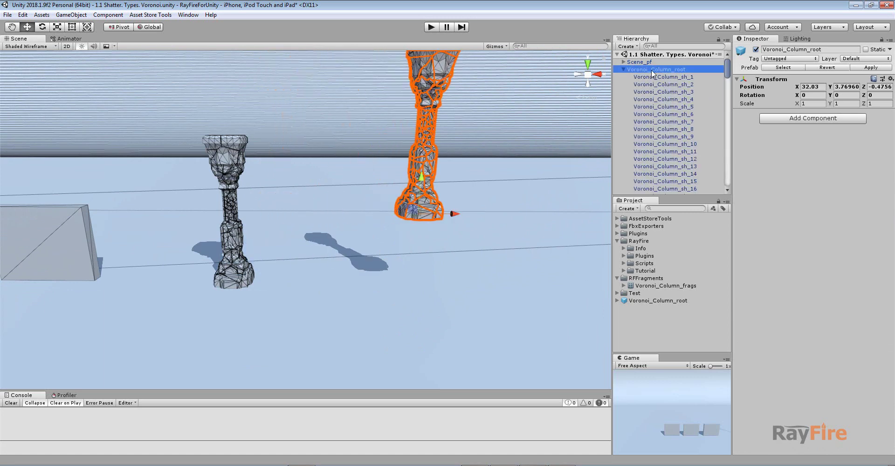
click(624, 69)
Delete both Voronoi_Column_root objects, the one under Voronoi and the prefab instance, and select the original Voronoi_Column.
middle_drag(552, 121, 528, 154)
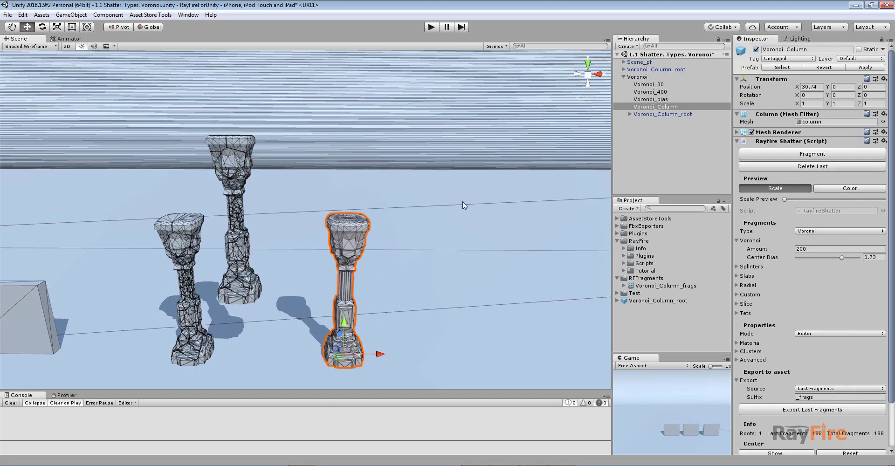
middle_drag(533, 182, 488, 187)
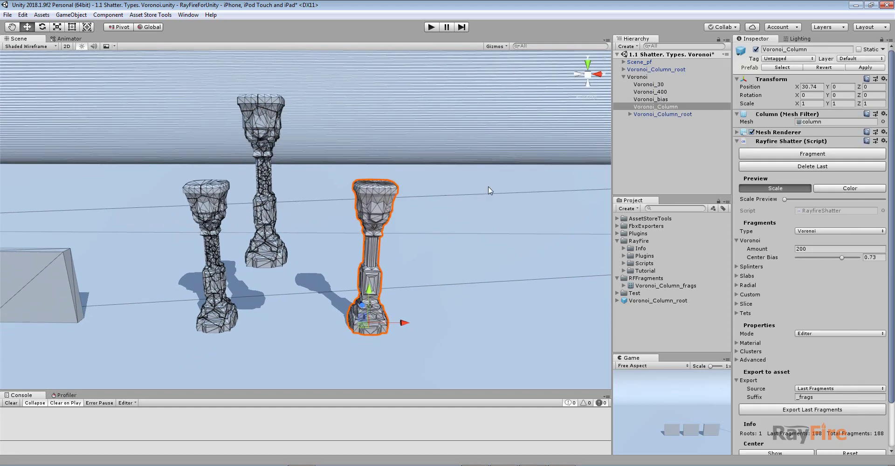
click(651, 114)
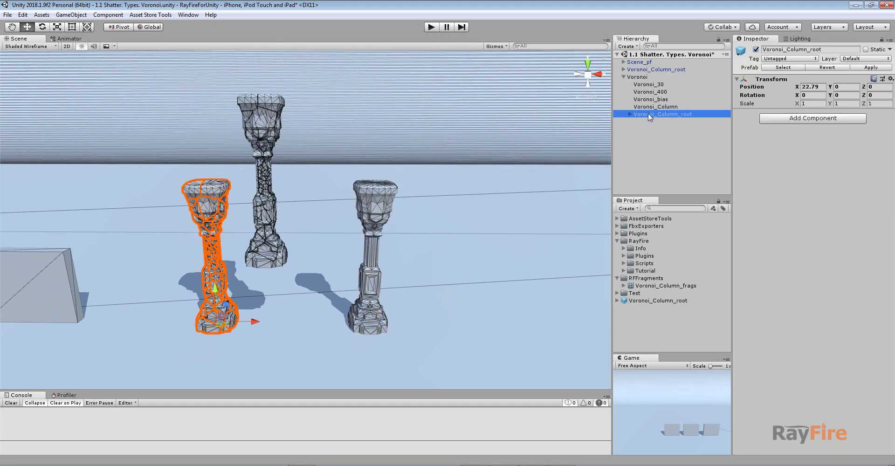
key(Delete)
click(645, 71)
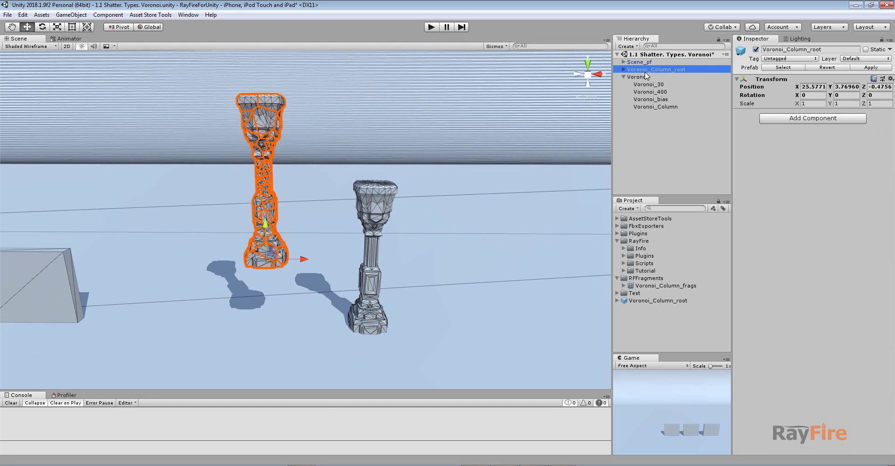
key(Delete)
click(649, 99)
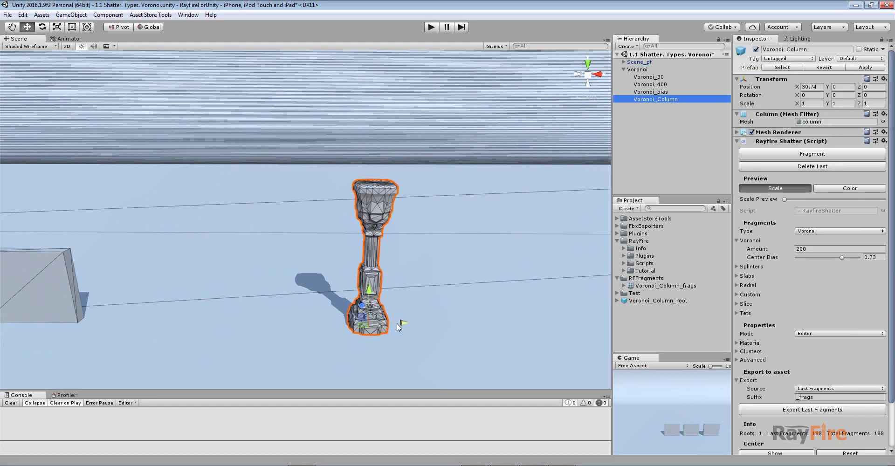
Delete the Voronoi_Column_root prefab and the Voronoi_Column_frags asset in RFFragments from the project.
click(655, 301)
key(Delete)
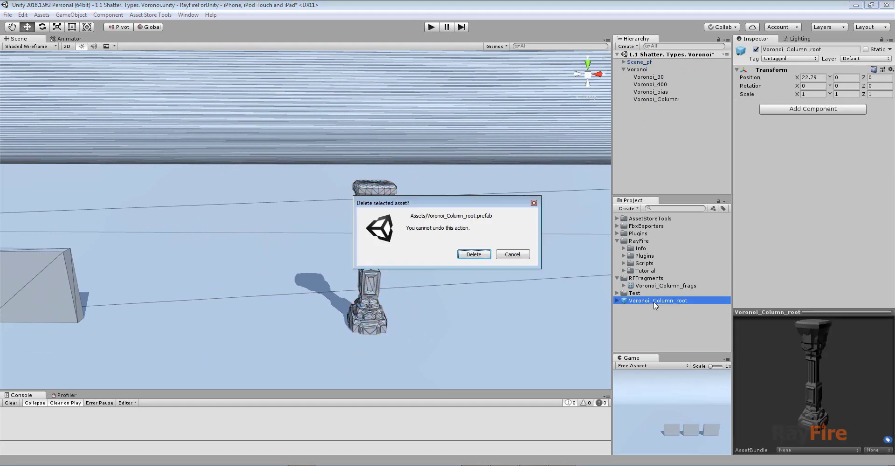
key(Return)
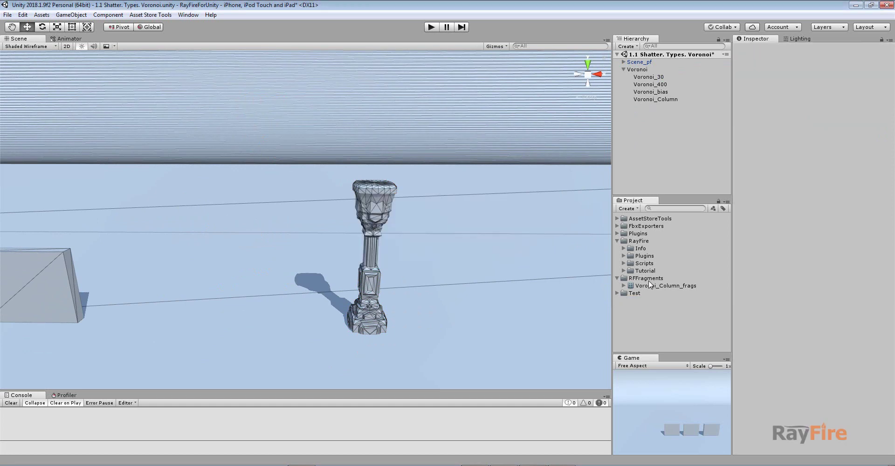
click(647, 284)
key(Delete)
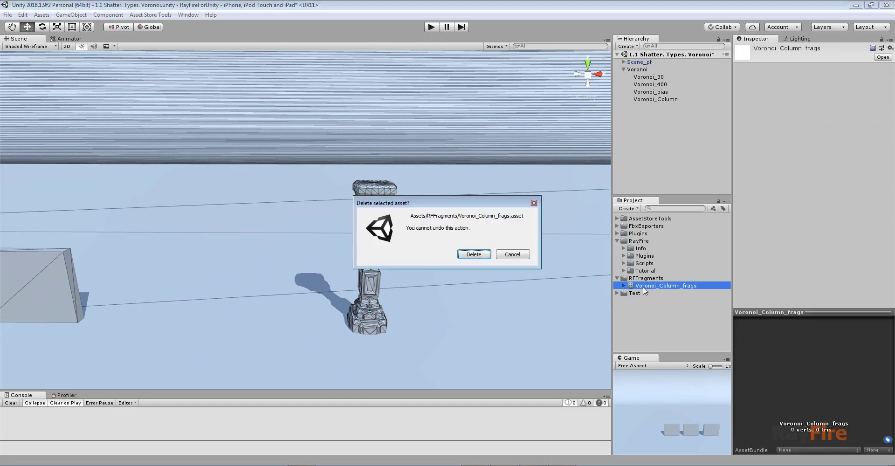
key(Return)
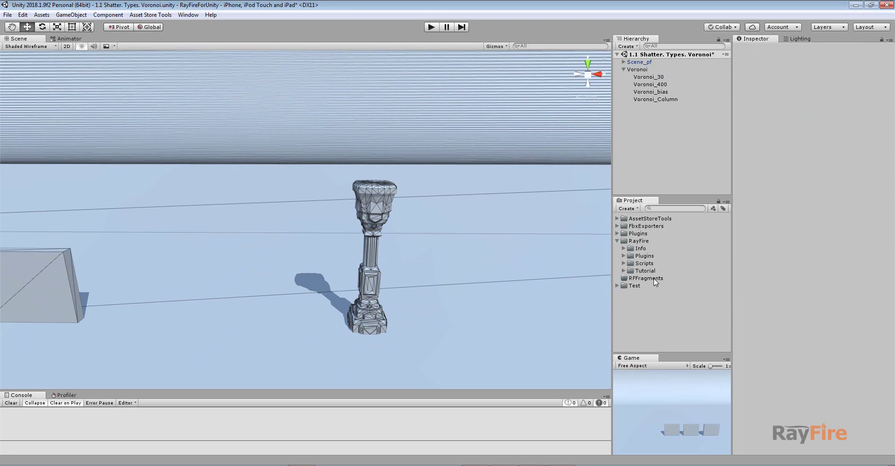
Fragment Voronoi_Column again with its existing Rayfire Shatter settings.
click(657, 100)
key(f)
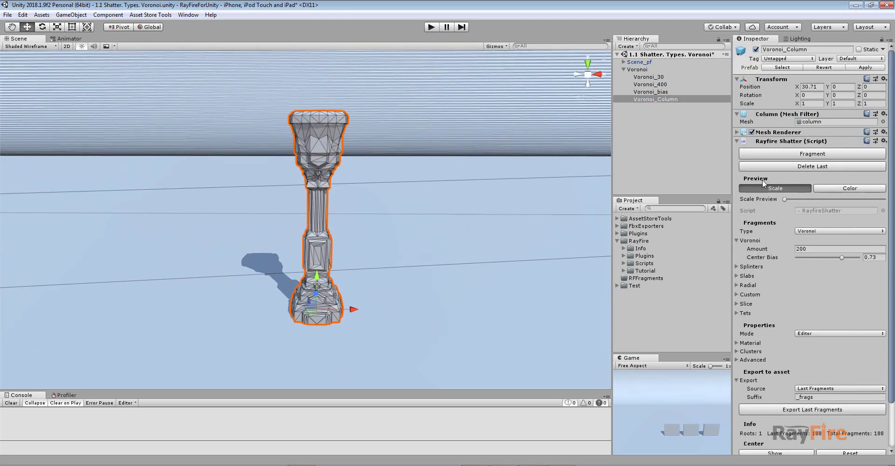
click(770, 157)
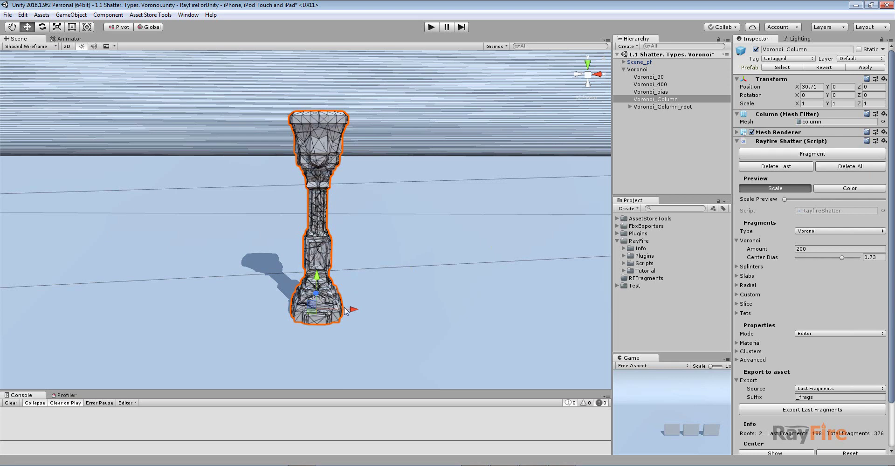
Move the original Voronoi_Column aside to X 37.03 and delete it, keeping only the fragments root.
drag(350, 310, 511, 311)
click(670, 100)
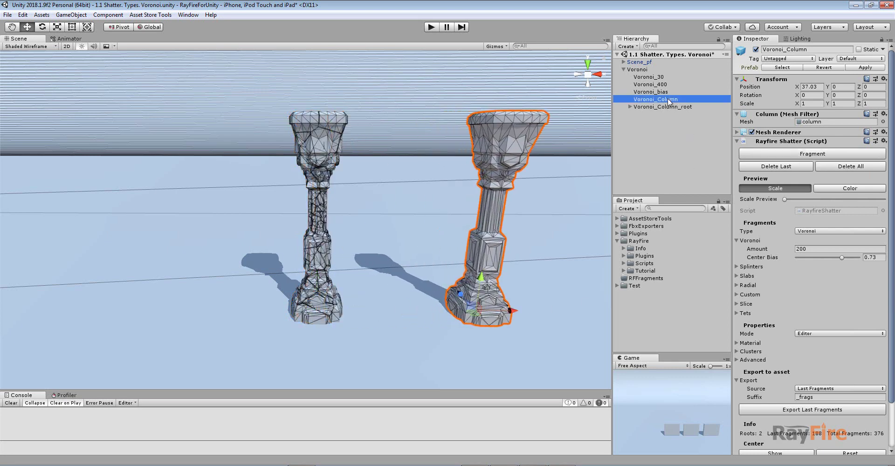
key(Delete)
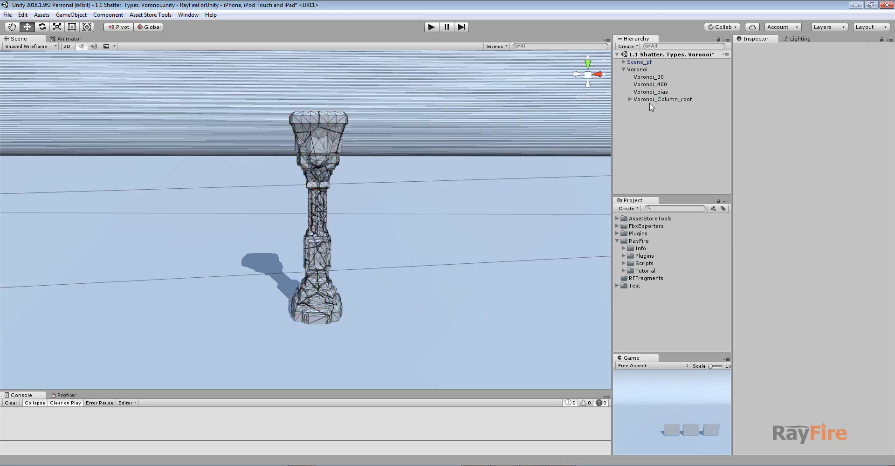
Look up the mesh used by fragment Voronoi_Column_sh_38 near the column's upper end.
click(659, 99)
click(325, 142)
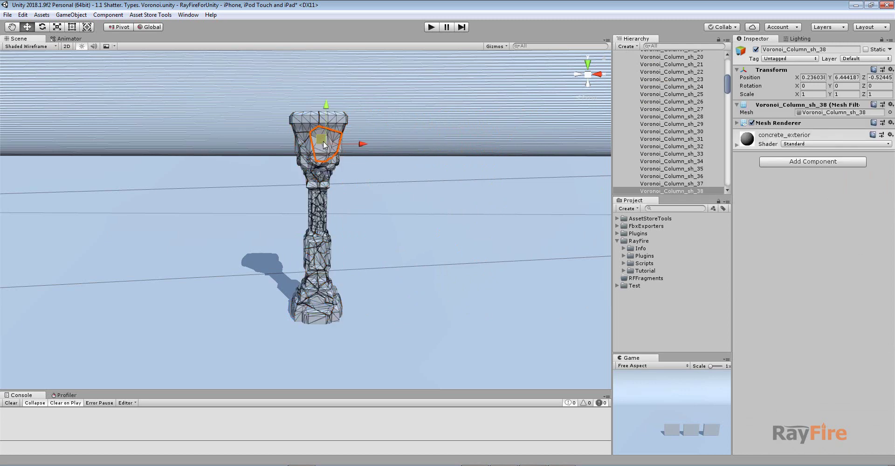
click(828, 114)
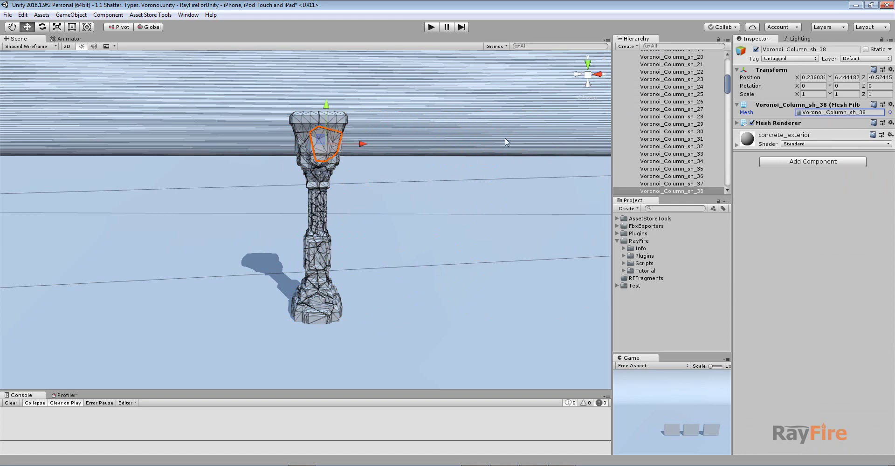
Add a Rayfire Shatter component to the Voronoi_Column_root object under Voronoi.
drag(728, 87, 729, 59)
click(627, 98)
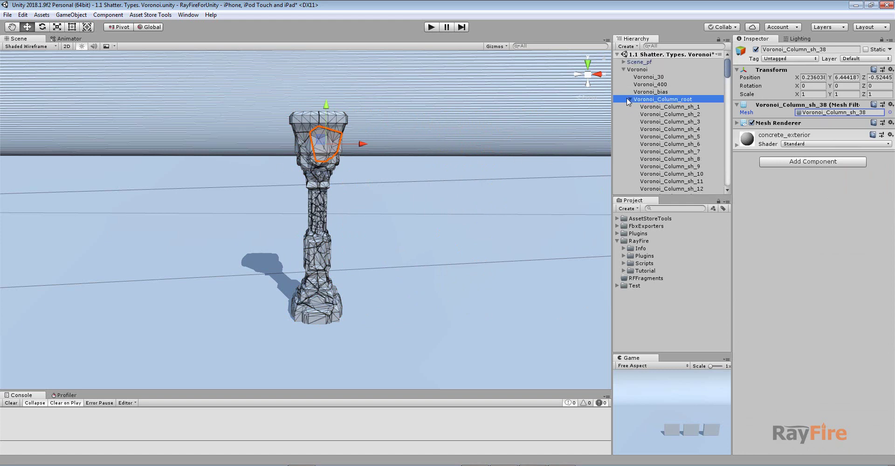
click(631, 100)
click(813, 110)
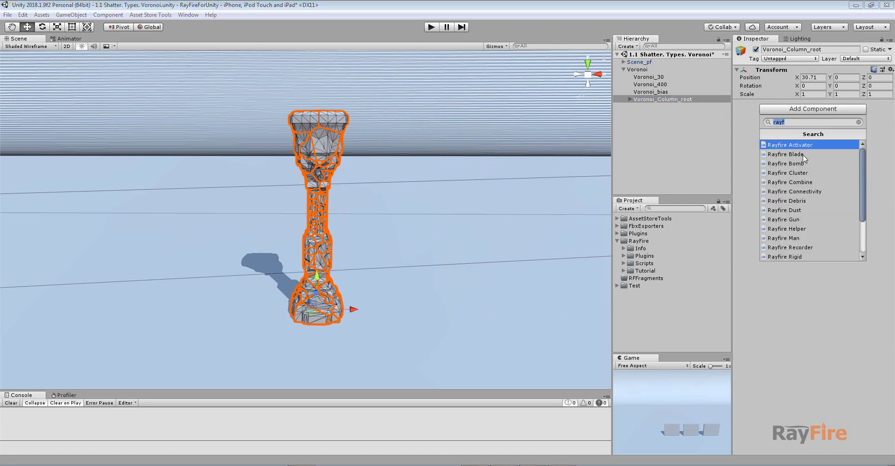
scroll(811, 224, down, 3)
click(805, 211)
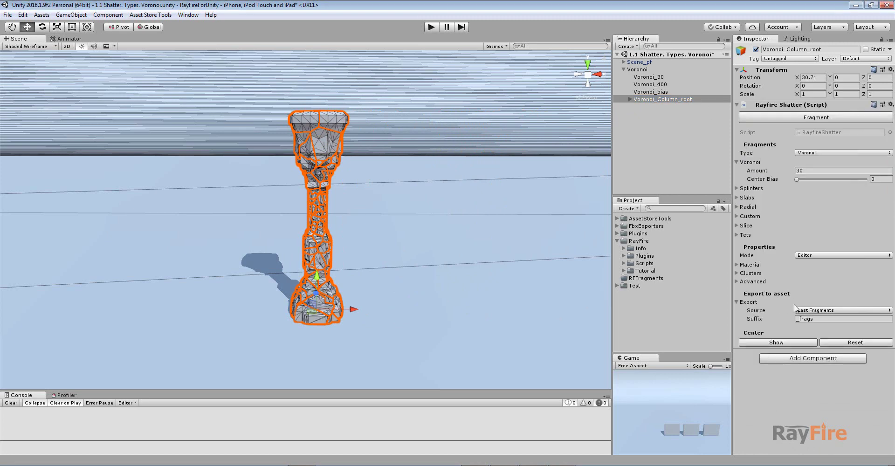
Set the export source to Children and export the fragment meshes as Voronoi_Column_root_frags.asset in the RFFragments folder.
click(809, 311)
click(826, 331)
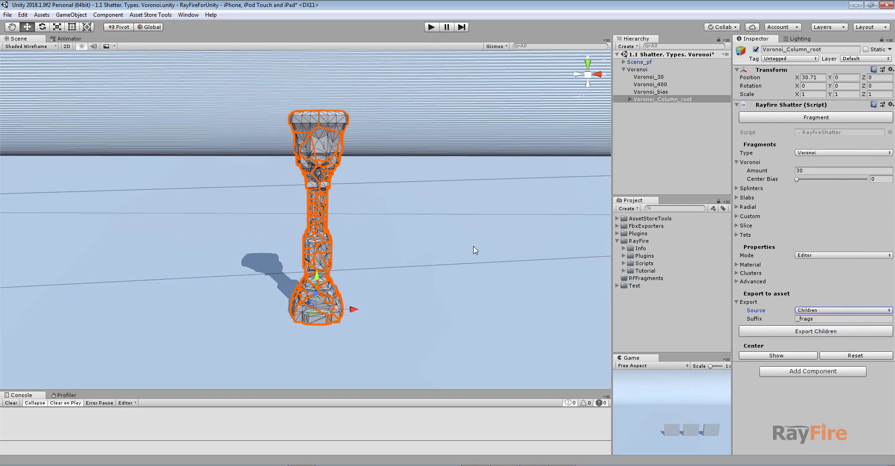
click(630, 99)
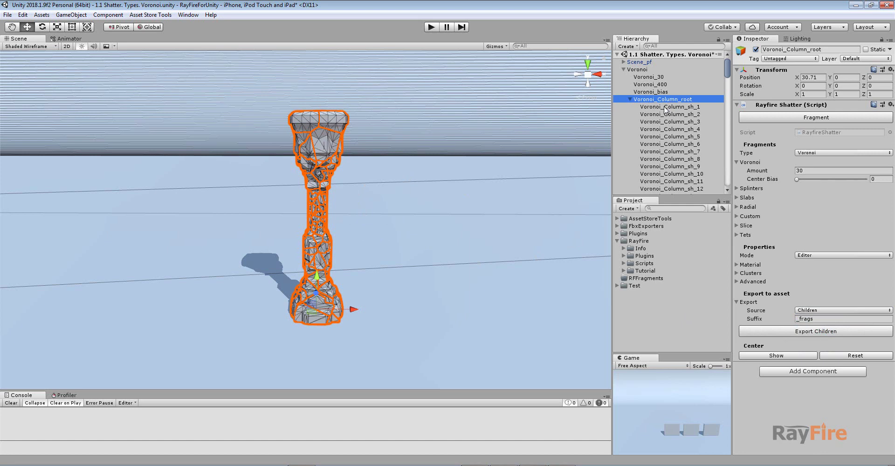
click(800, 332)
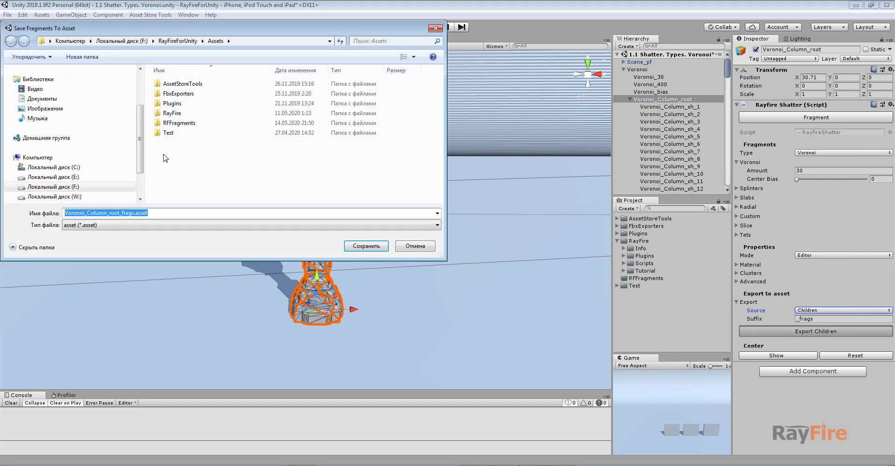
double_click(175, 124)
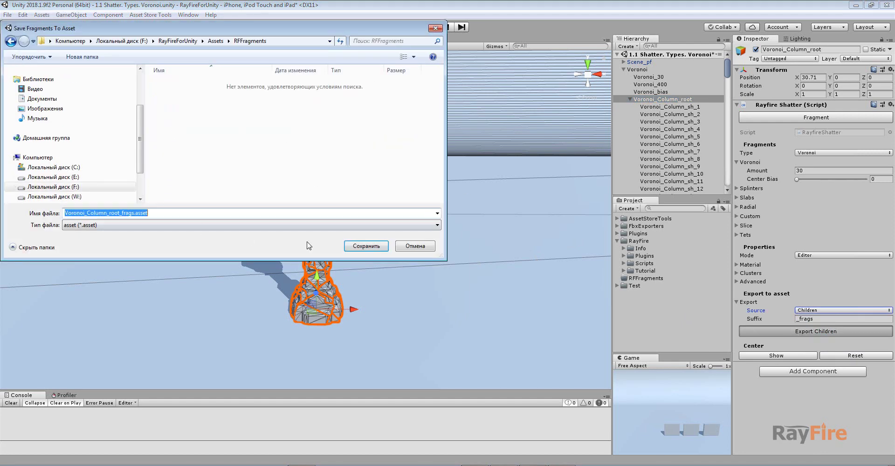
click(366, 246)
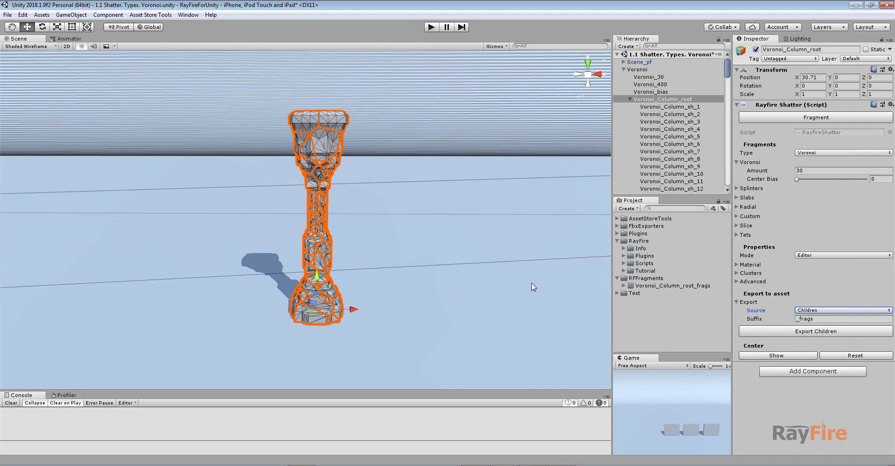
Examine the meshes inside the exported Voronoi_Column_root_frags asset and select fragment Voronoi_Column_sh_1 in the scene.
click(654, 286)
click(624, 285)
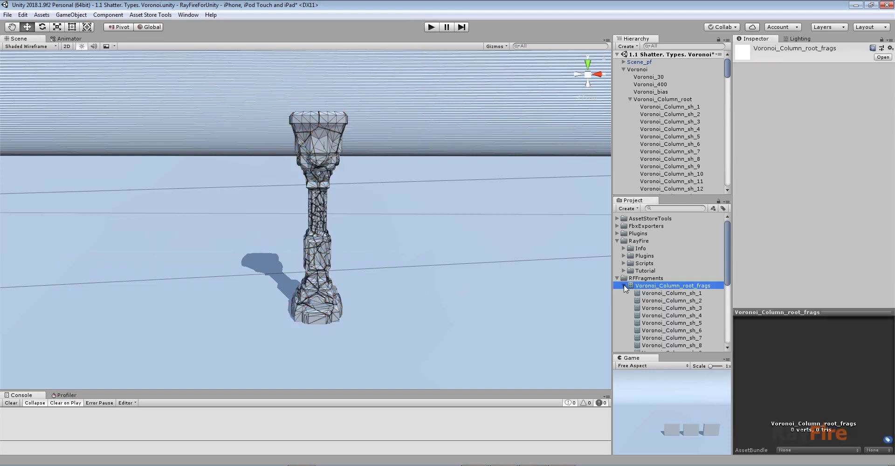
click(685, 300)
key(Down)
key(Down)
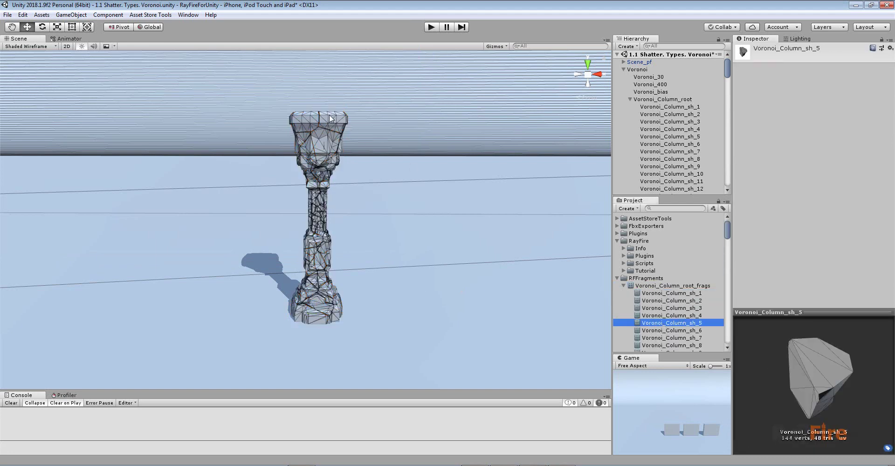
click(335, 131)
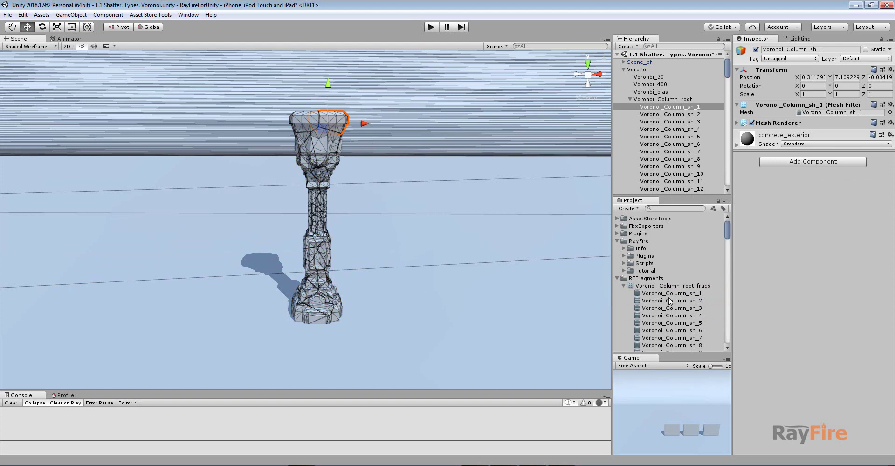
Locate the mesh of fragment Voronoi_Column_sh_38 inside the exported Voronoi_Column_root_frags asset and preview it.
click(326, 152)
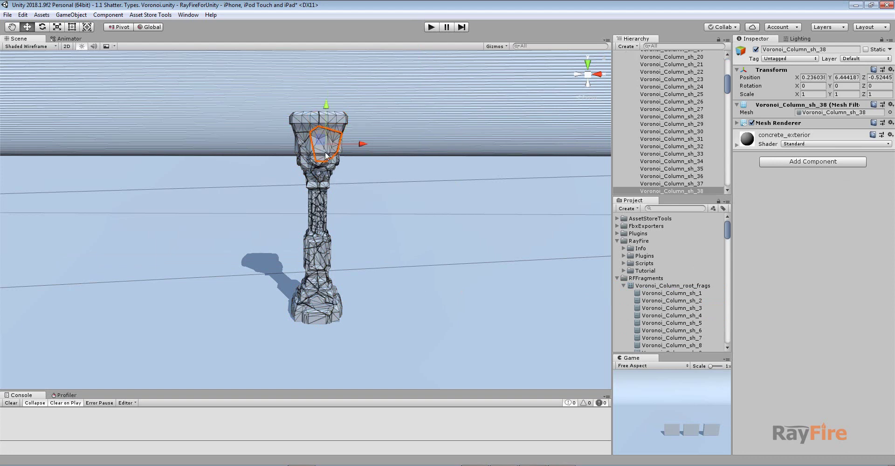
click(835, 116)
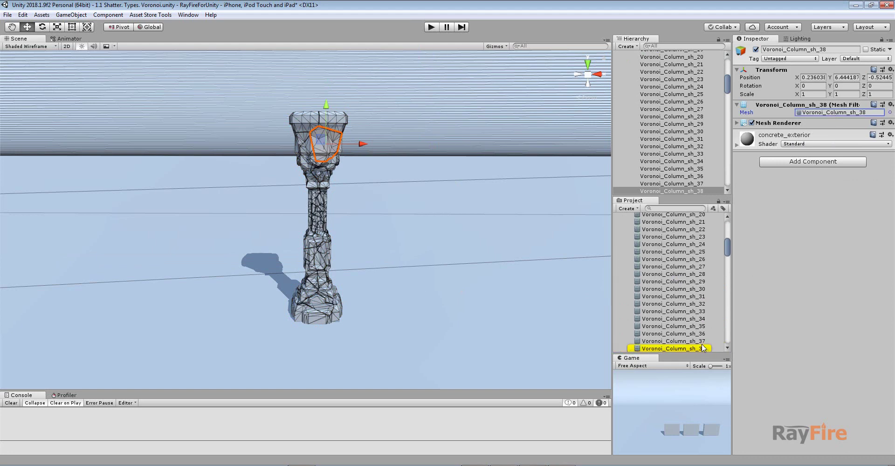
scroll(679, 345, down, 1)
click(674, 320)
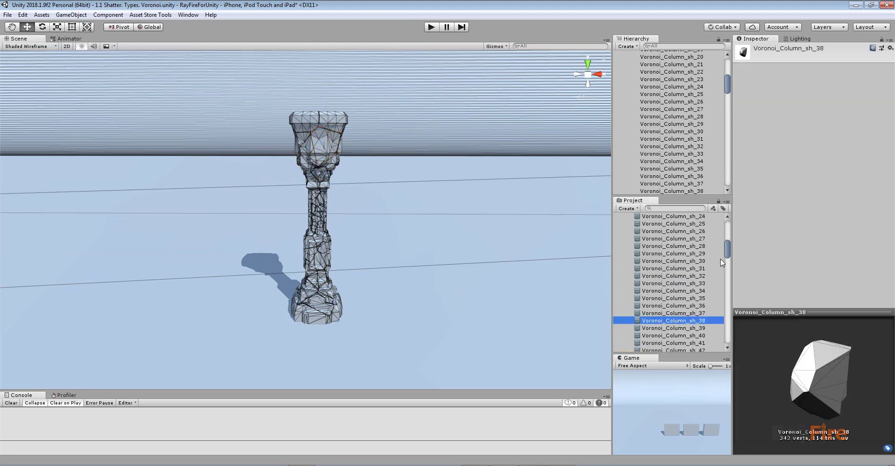
drag(727, 249, 728, 228)
click(624, 285)
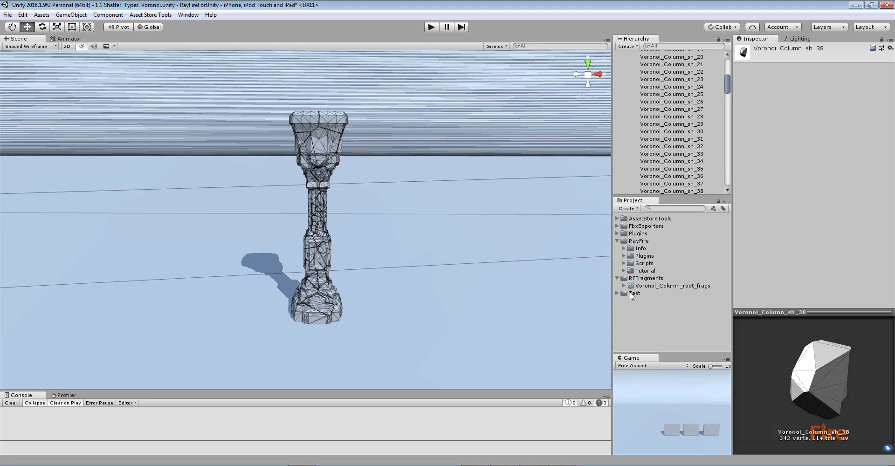
Inspect the fragmented column, select the Voronoi_Column_root_frags asset and collapse Voronoi_Column_root in the scene hierarchy.
scroll(371, 180, up, 5)
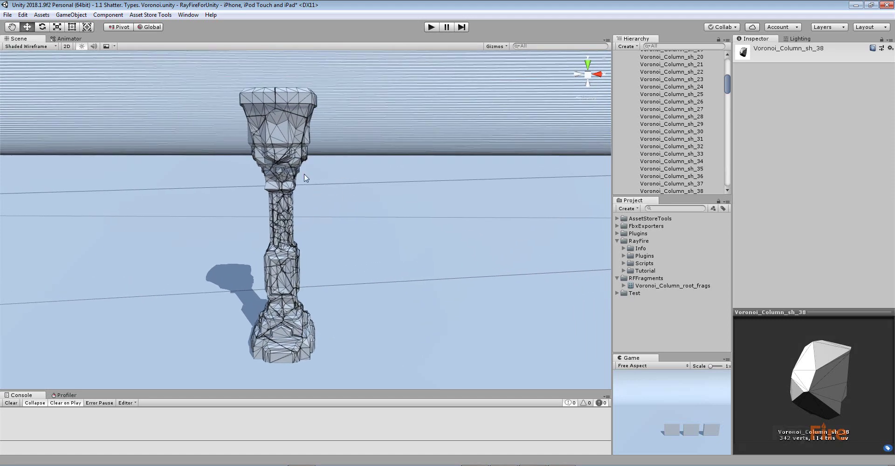
alt+drag(303, 180, 306, 171)
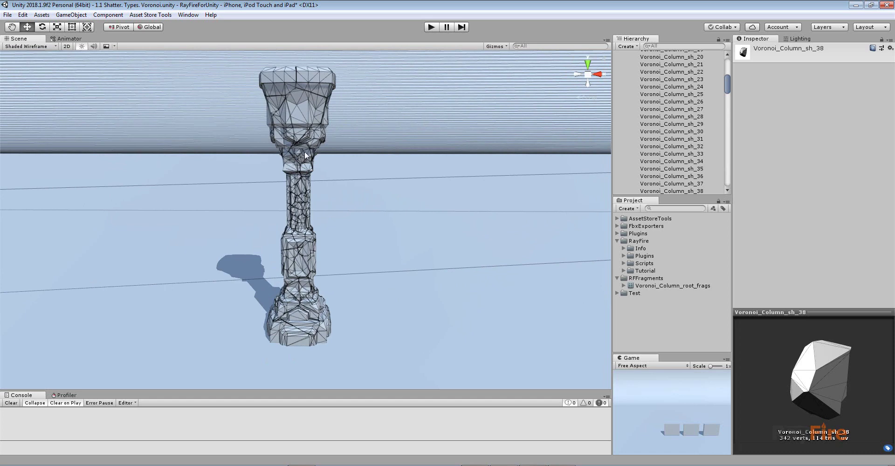
alt+drag(319, 157, 392, 208)
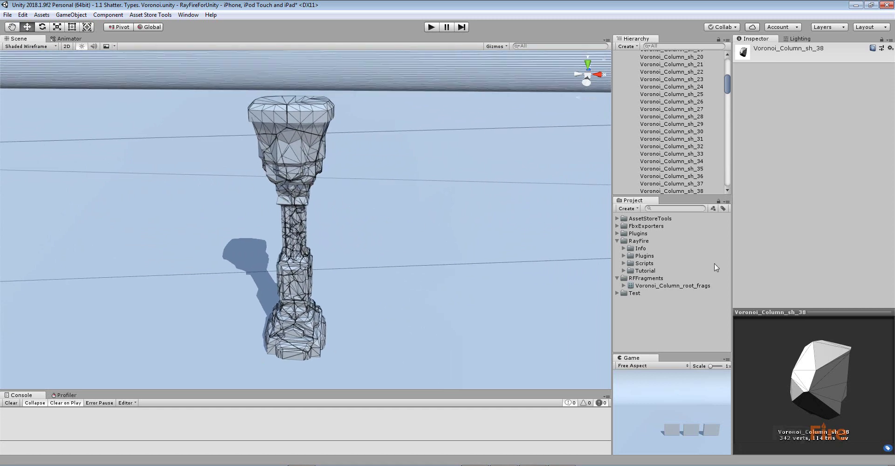
click(685, 286)
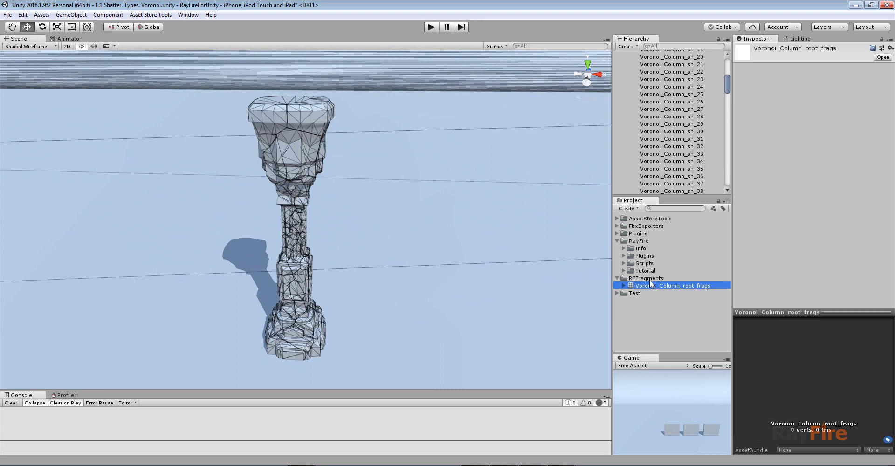
scroll(653, 107, up, 8)
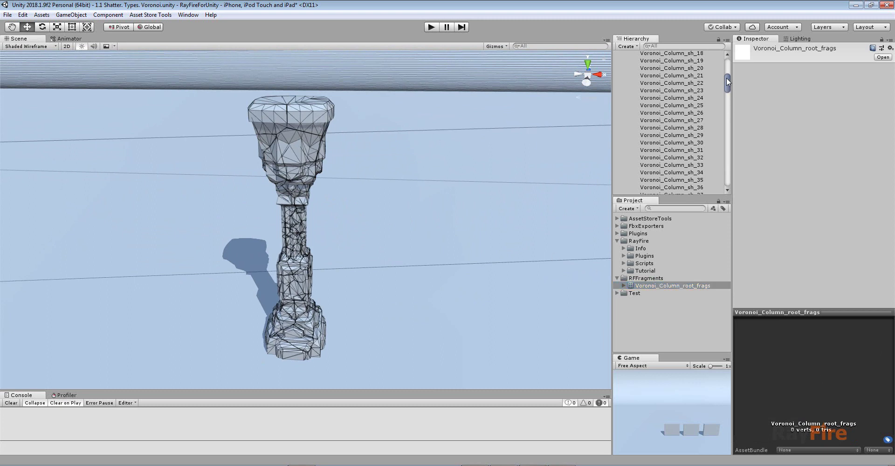
click(631, 99)
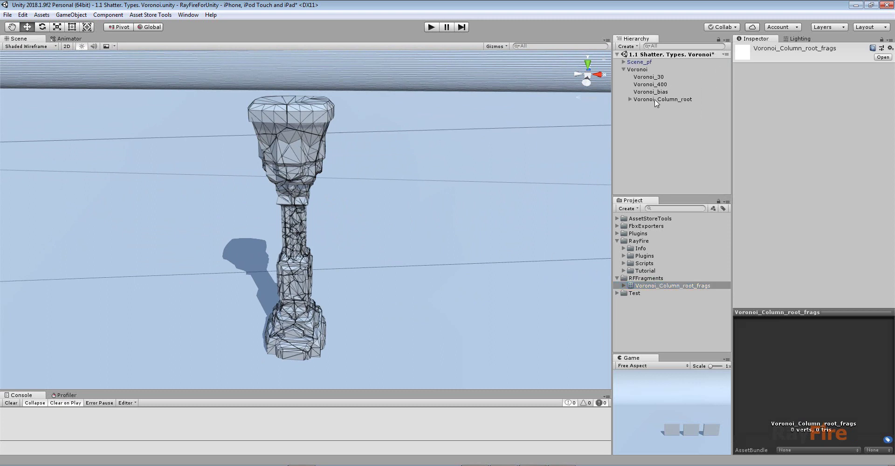
Reload the 1.1 Shatter. Types. Voronoi scene from the Tutorial's Scenes folder without saving the changes.
click(7, 15)
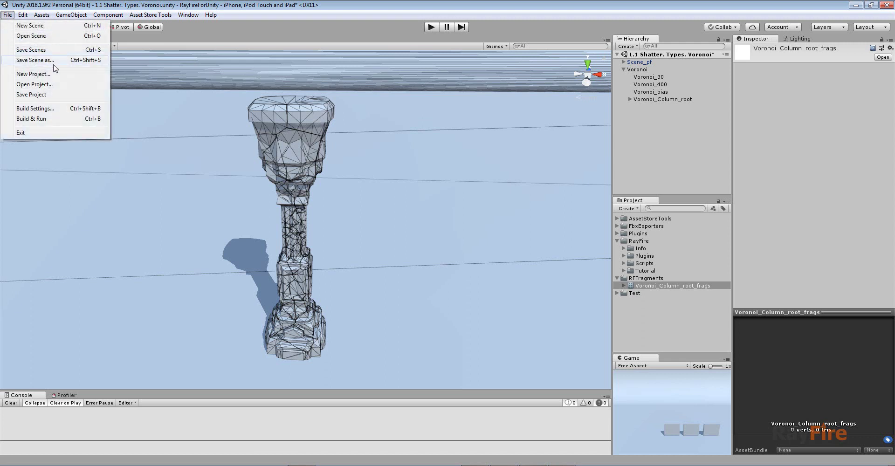
click(630, 271)
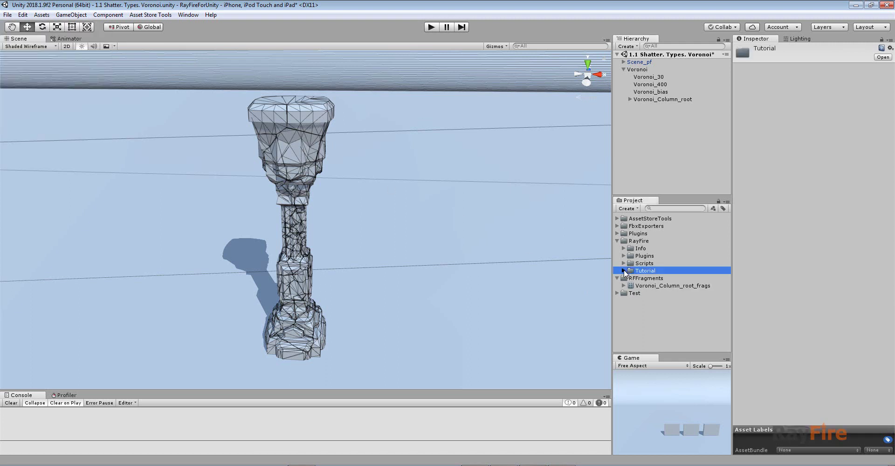
click(624, 272)
click(637, 301)
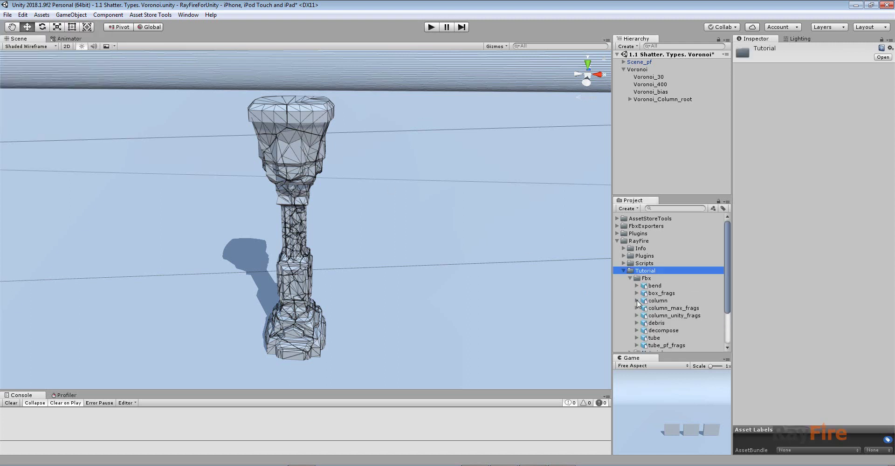
click(623, 271)
click(624, 271)
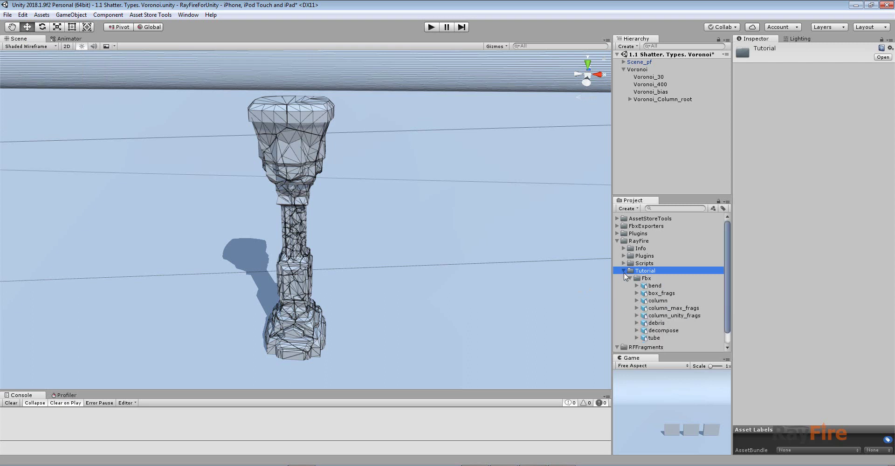
click(630, 278)
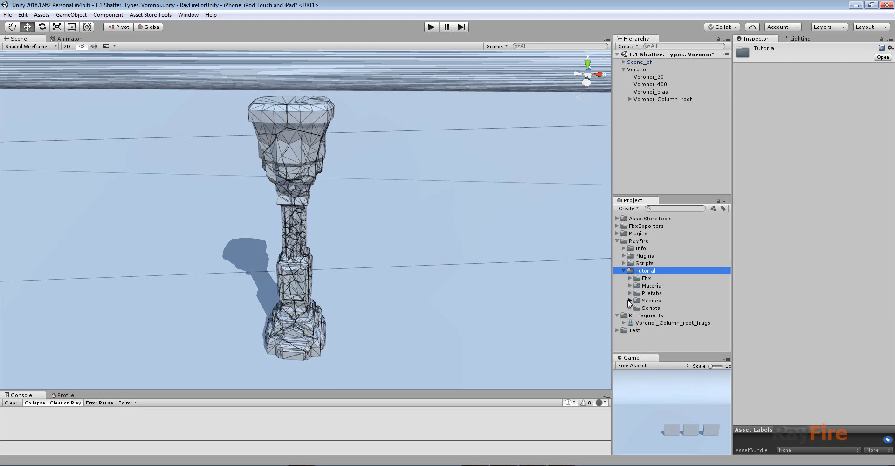
click(630, 301)
double_click(678, 309)
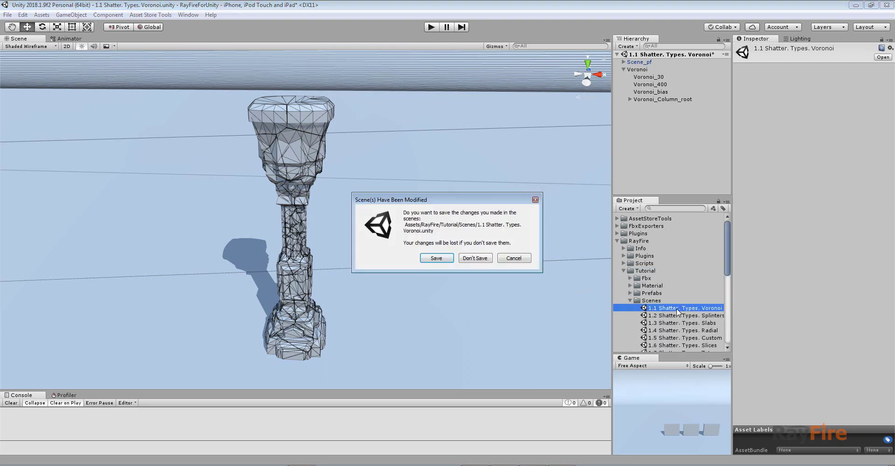
click(475, 257)
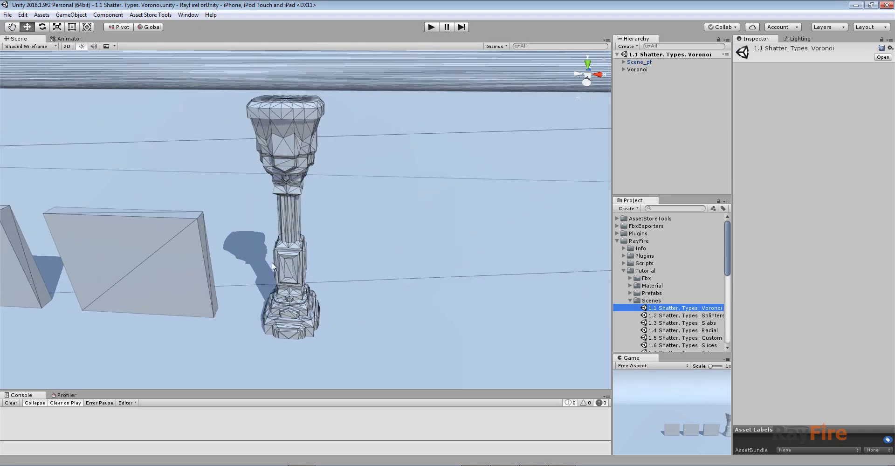
Fragment the Voronoi_Column object and export its last fragments as test1 in the RFFragments folder.
click(275, 263)
click(799, 153)
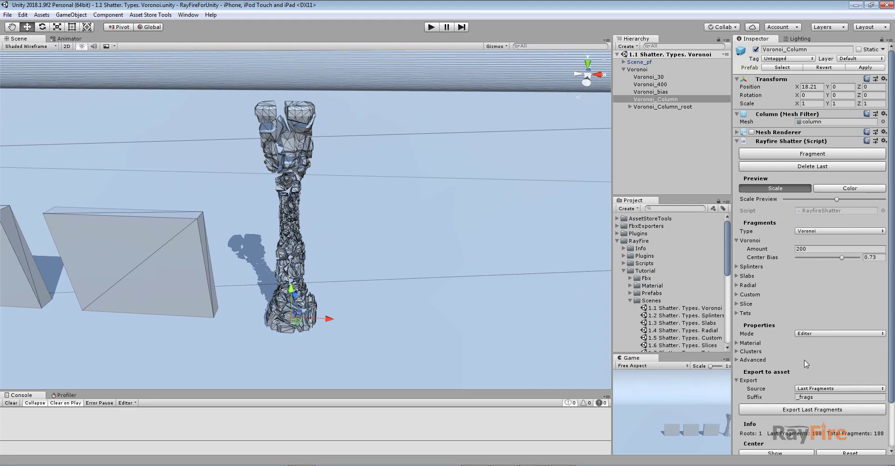
click(809, 410)
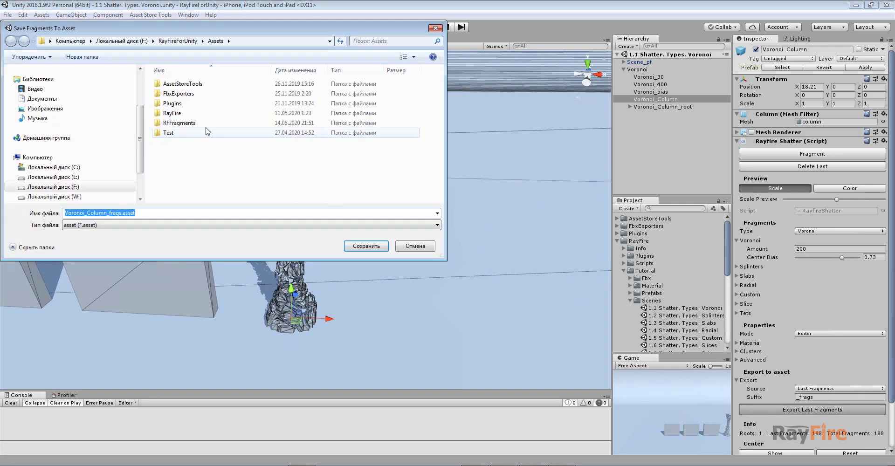
double_click(184, 132)
click(156, 214)
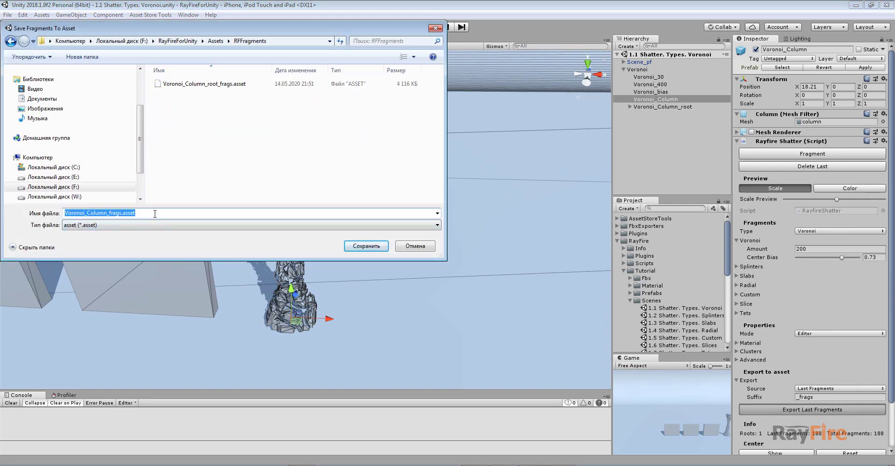
text(test1)
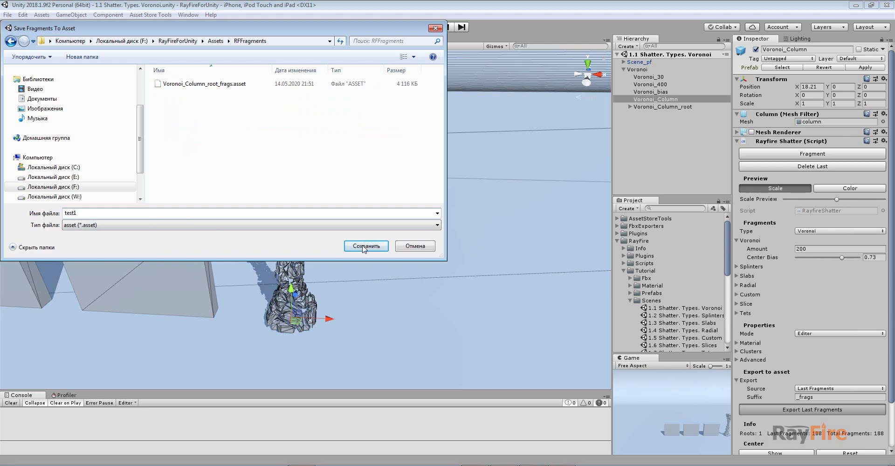
click(366, 247)
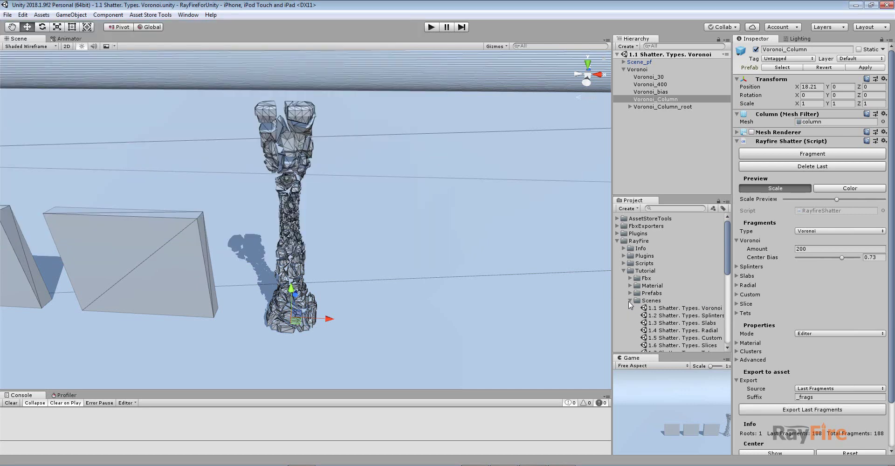
Examine the fragment meshes stored in the test1 asset under RFFragments.
click(630, 302)
click(624, 323)
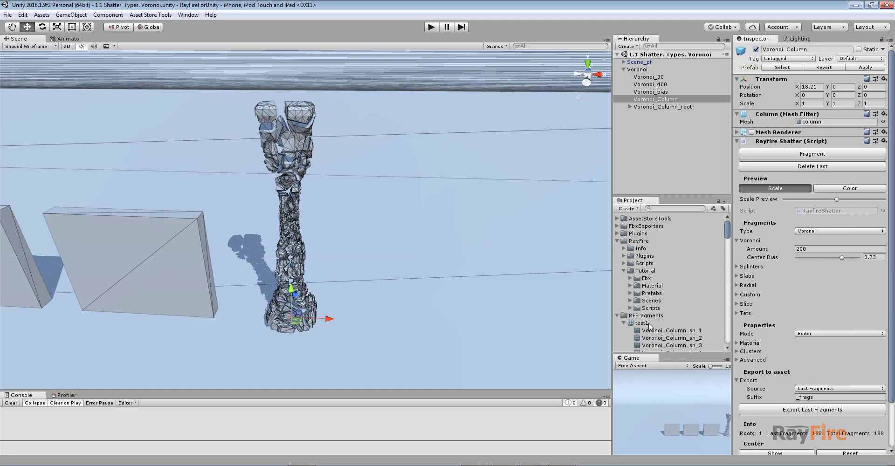
scroll(650, 322, down, 5)
scroll(647, 308, up, 5)
click(624, 323)
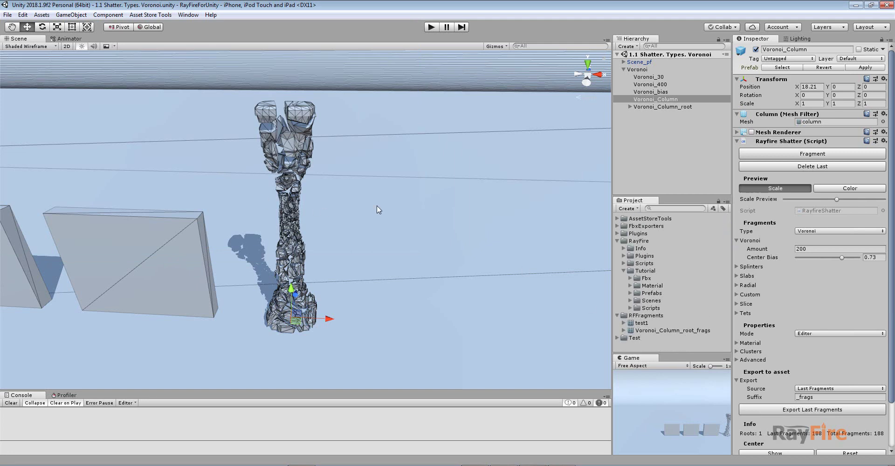
Delete the column's last fragments, set the Voronoi amount to 6 and fragment the column again.
click(830, 167)
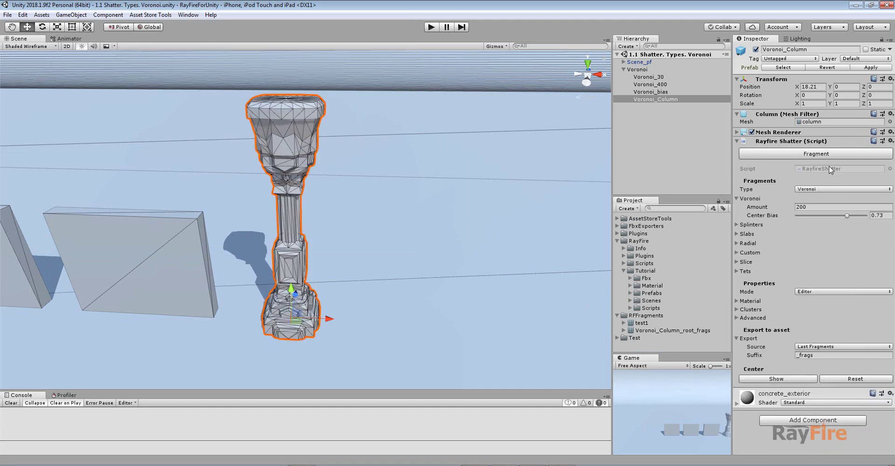
drag(763, 207, 752, 206)
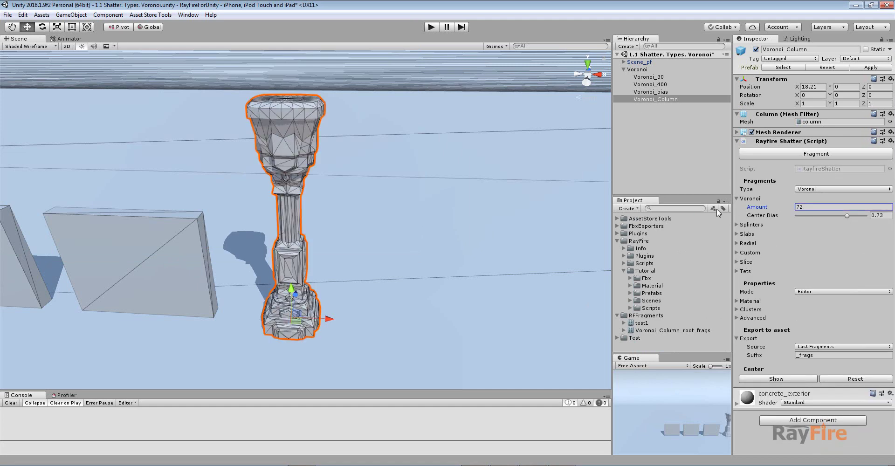
drag(690, 212, 687, 212)
click(776, 150)
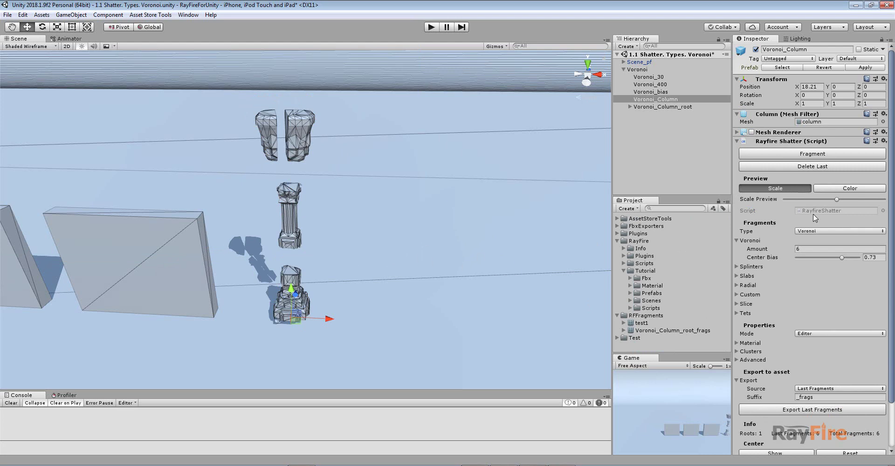
Export the column's last fragments to the RFFragments folder, replacing the existing test1.asset.
click(802, 410)
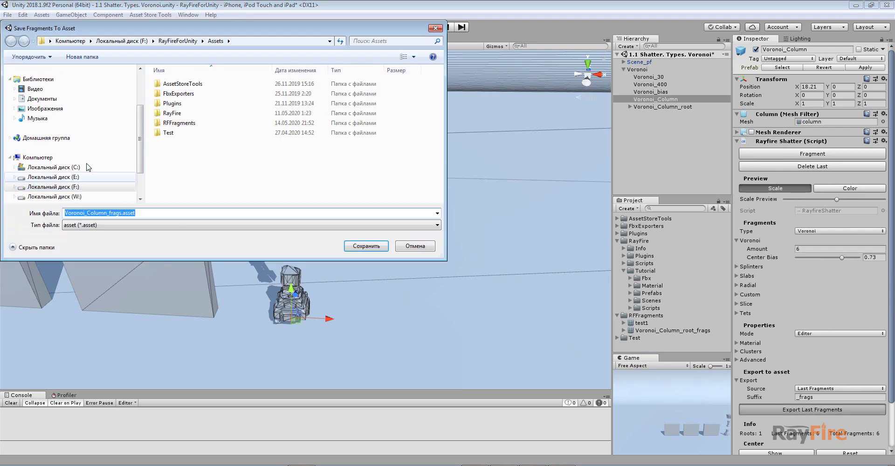
double_click(168, 133)
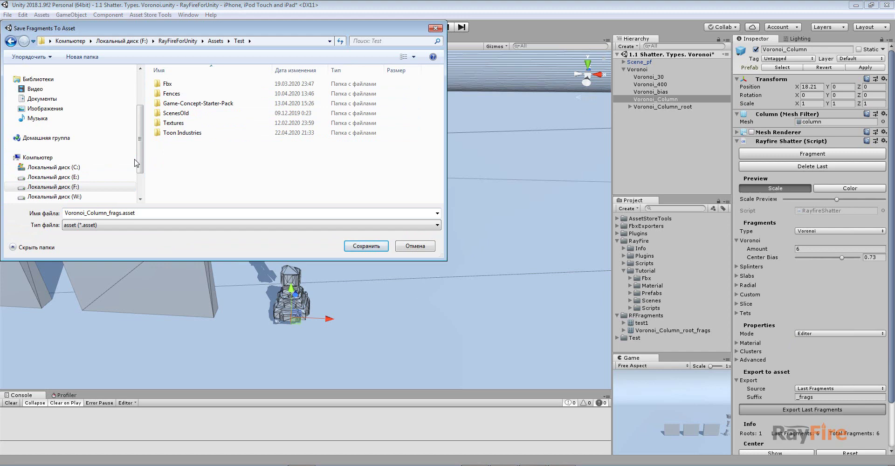
click(216, 41)
double_click(174, 123)
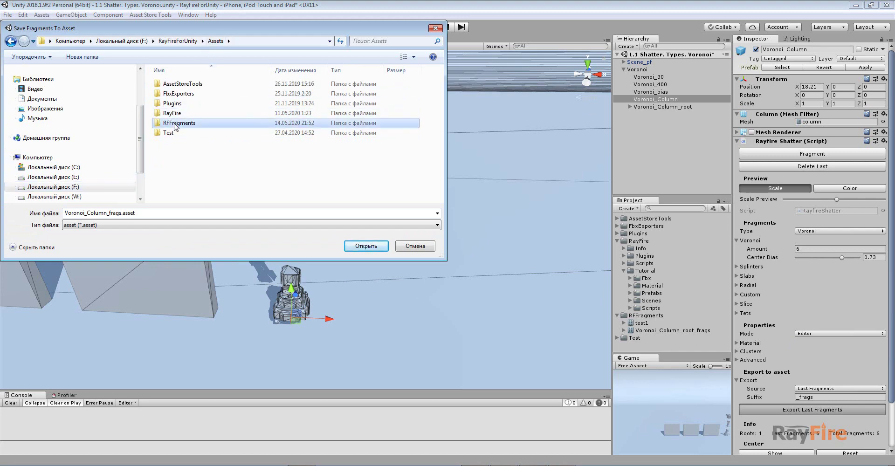
click(172, 85)
click(366, 246)
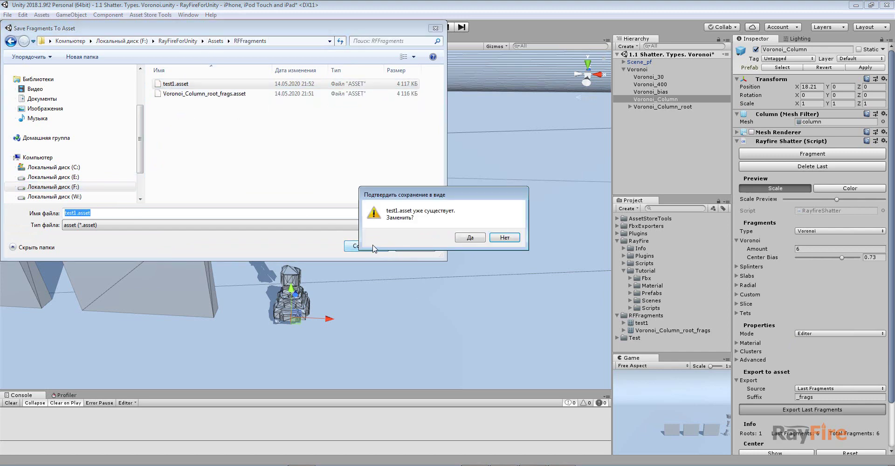
click(470, 238)
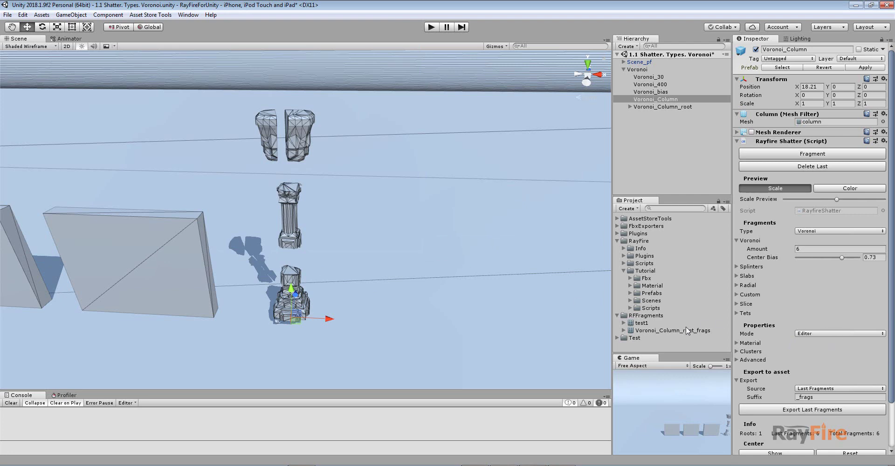
Preview the individual fragment meshes in the overwritten test1 asset, then collapse the RFFragments folder.
click(625, 323)
click(648, 331)
scroll(647, 322, down, 3)
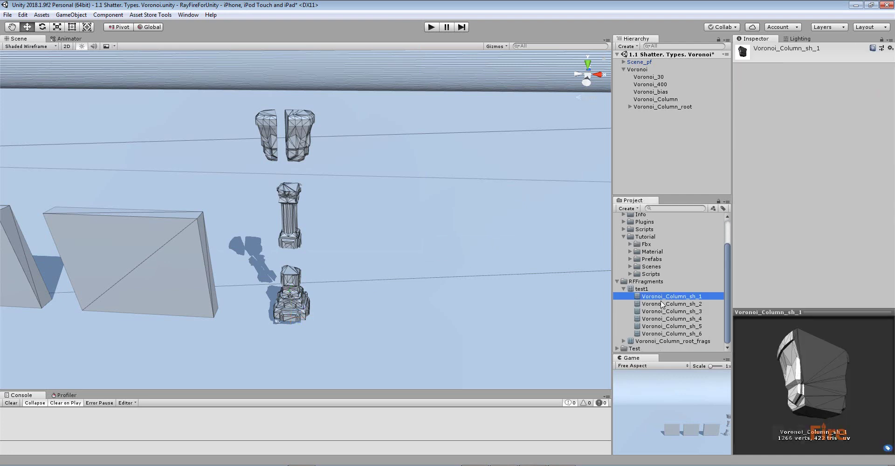
key(Down)
key(Down)
key(Down)
key(Down)
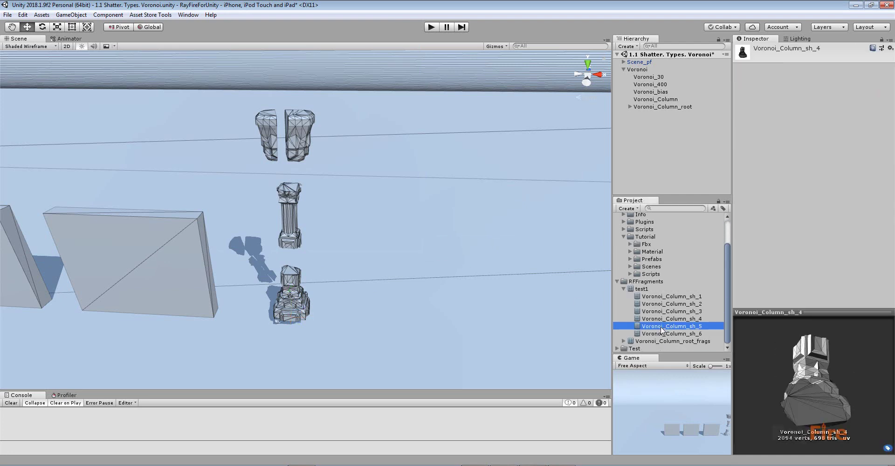
key(Up)
key(Up)
key(Up)
key(Up)
key(Up)
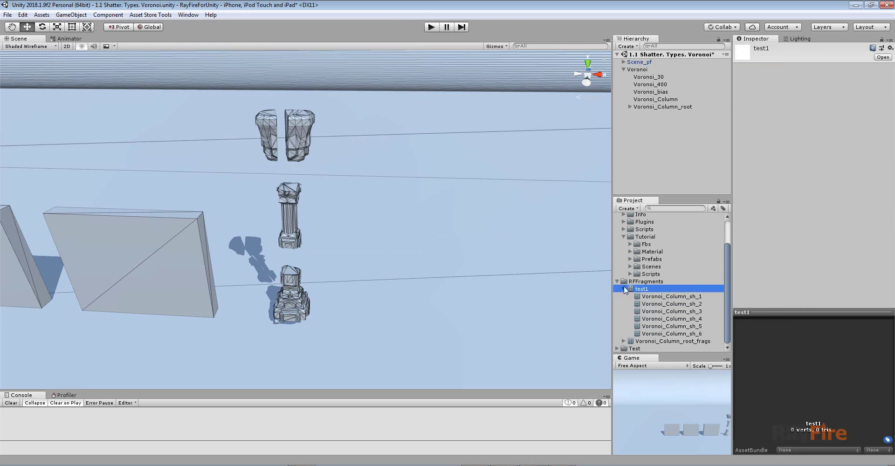
click(624, 289)
click(617, 315)
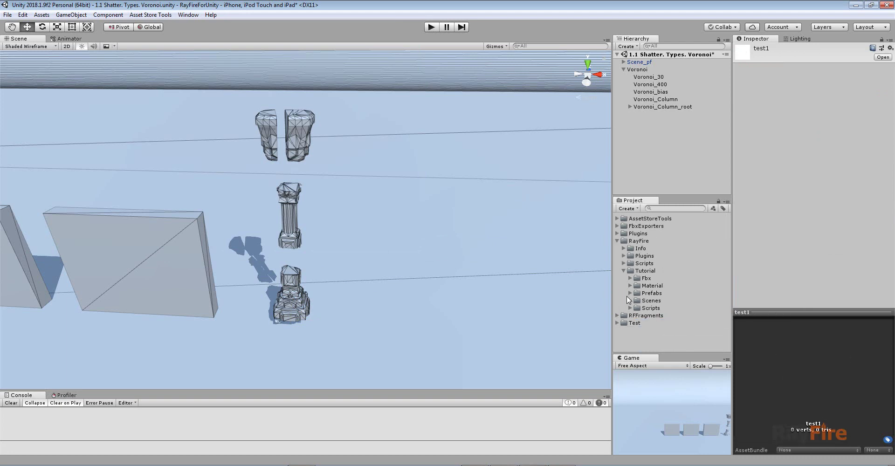